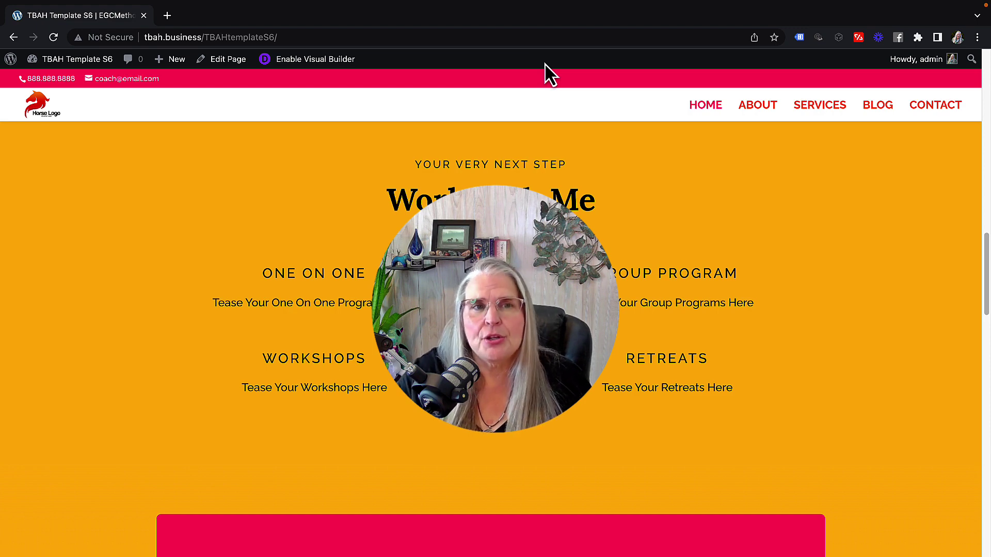
# Step: Turn on the Visual Builder and scroll down to the Work with Me text module
pyautogui.click(316, 61)
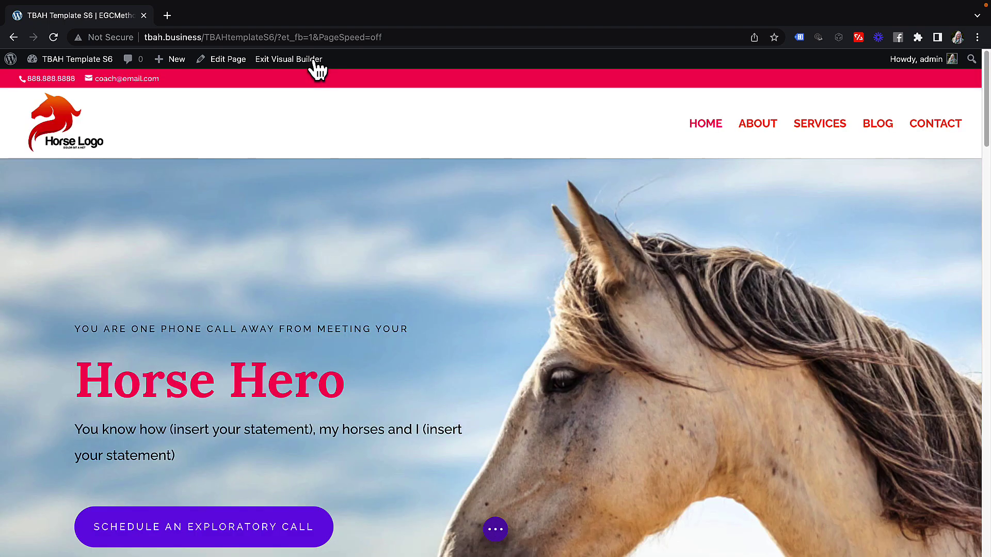
pyautogui.scroll(-6, 319, 214)
pyautogui.scroll(-20, 320, 213)
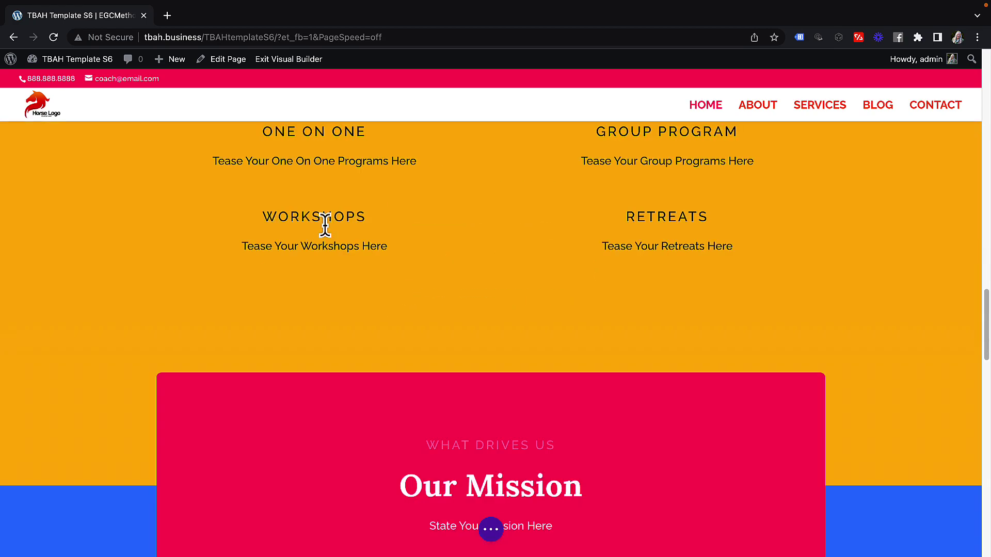
pyautogui.scroll(3, 325, 224)
pyautogui.moveTo(438, 221)
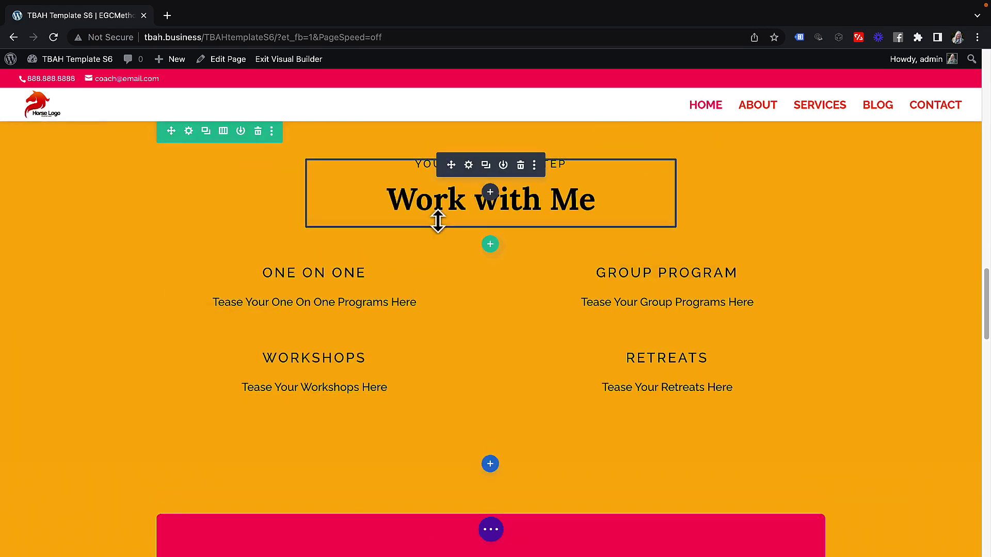
# Step: Open the Work with Me text module's settings and dock the enlarged panel on the right
pyautogui.click(468, 165)
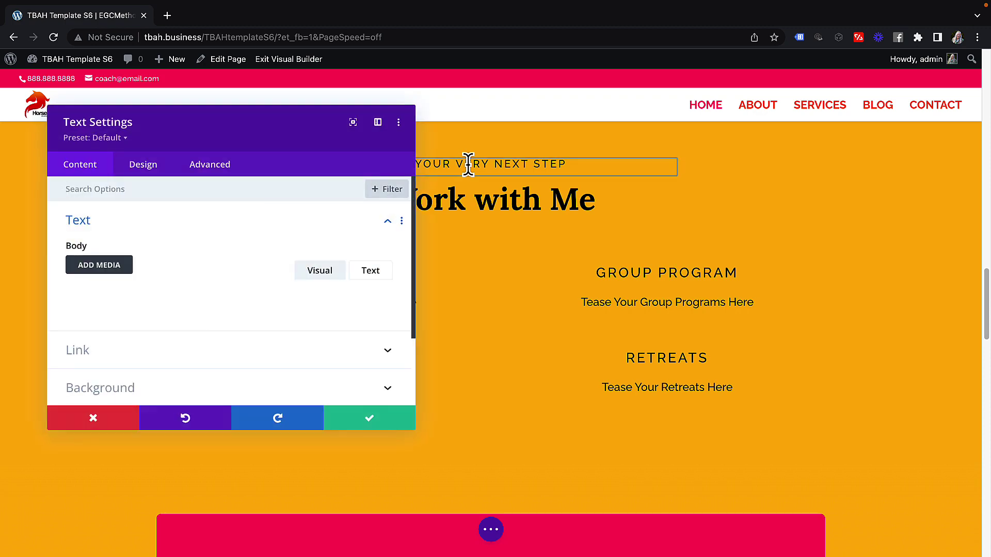
pyautogui.moveTo(295, 124); pyautogui.dragTo(677, 115)
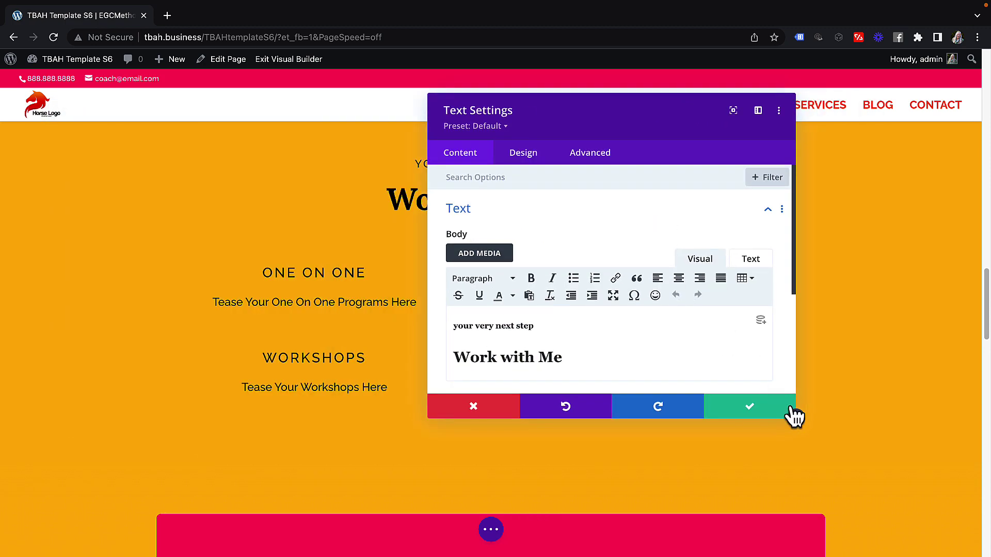
pyautogui.moveTo(796, 418); pyautogui.dragTo(816, 452)
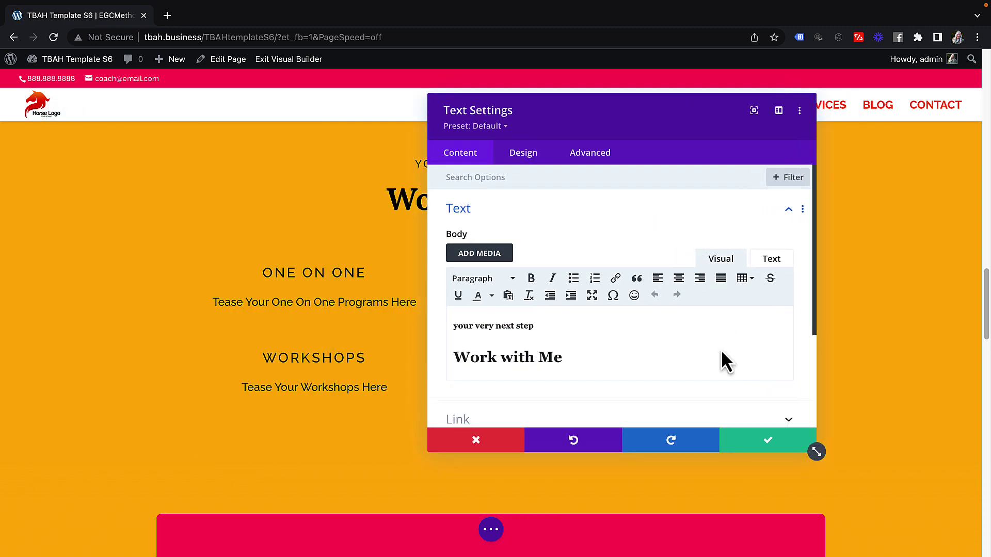
pyautogui.click(532, 164)
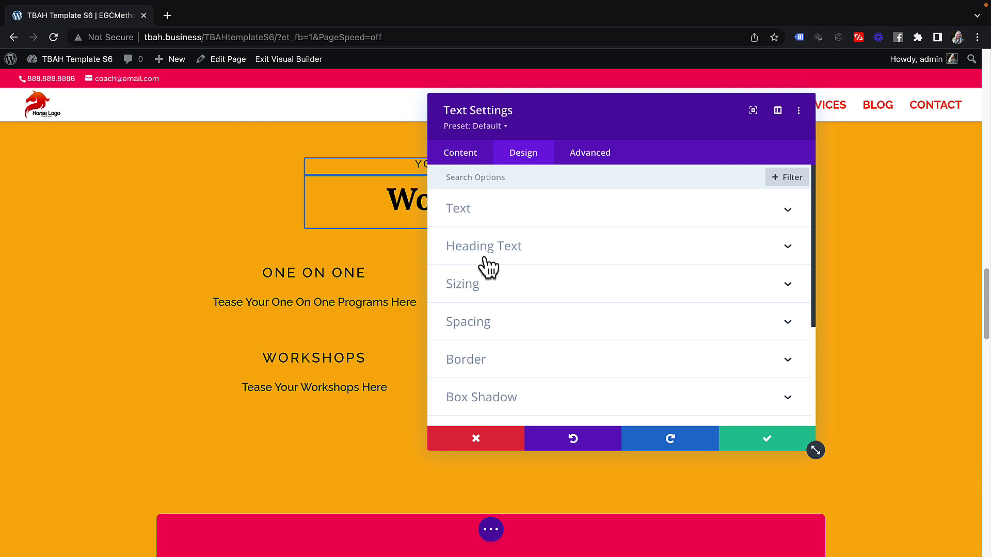
pyautogui.click(458, 210)
pyautogui.moveTo(555, 104); pyautogui.dragTo(677, 133)
# Step: In the Body editor, add the line 'let me add some paragraph text' under Work with Me
pyautogui.click(622, 175)
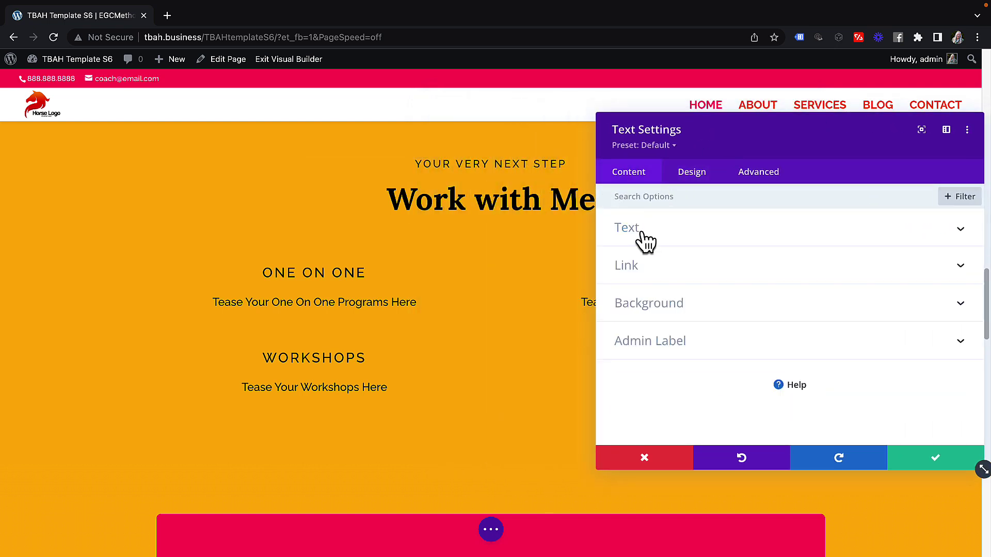
pyautogui.click(638, 229)
pyautogui.click(661, 346)
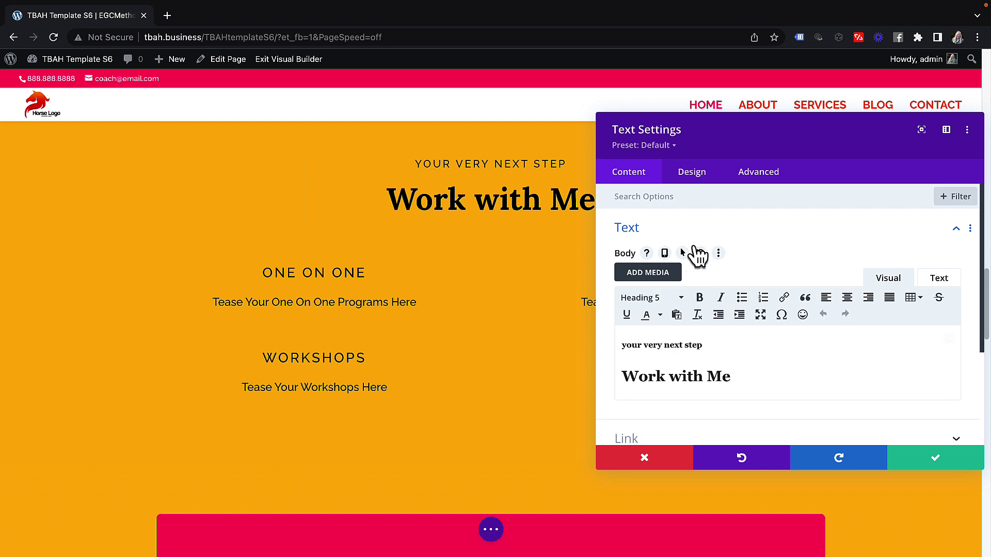
pyautogui.click(689, 377)
pyautogui.click(754, 382)
pyautogui.press('Return')
pyautogui.write('let m')
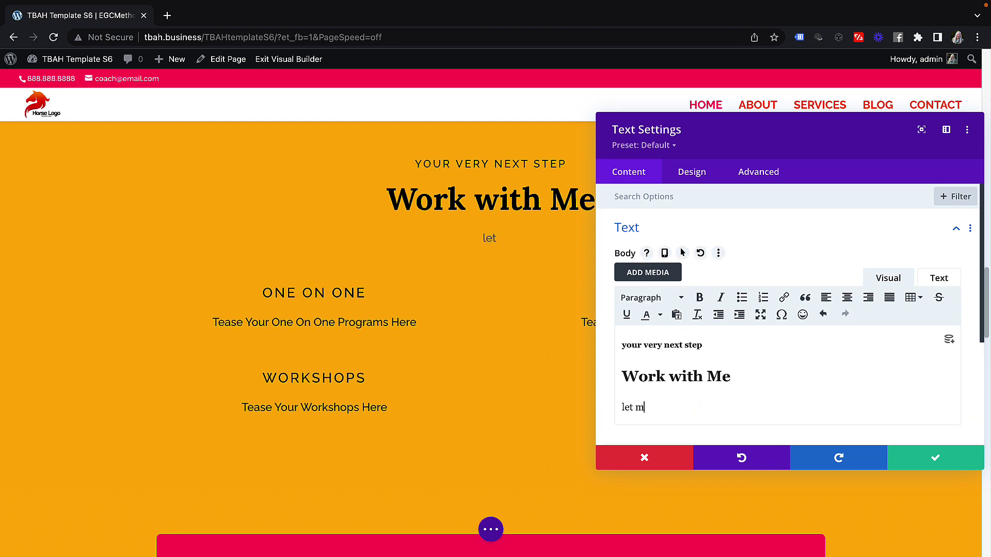
pyautogui.write('e add some para')
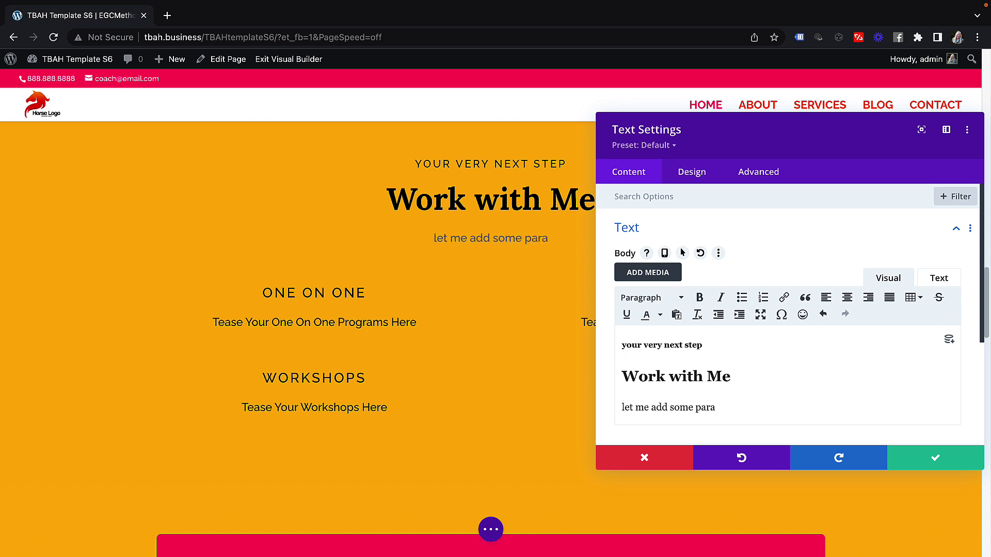
pyautogui.write('graph text')
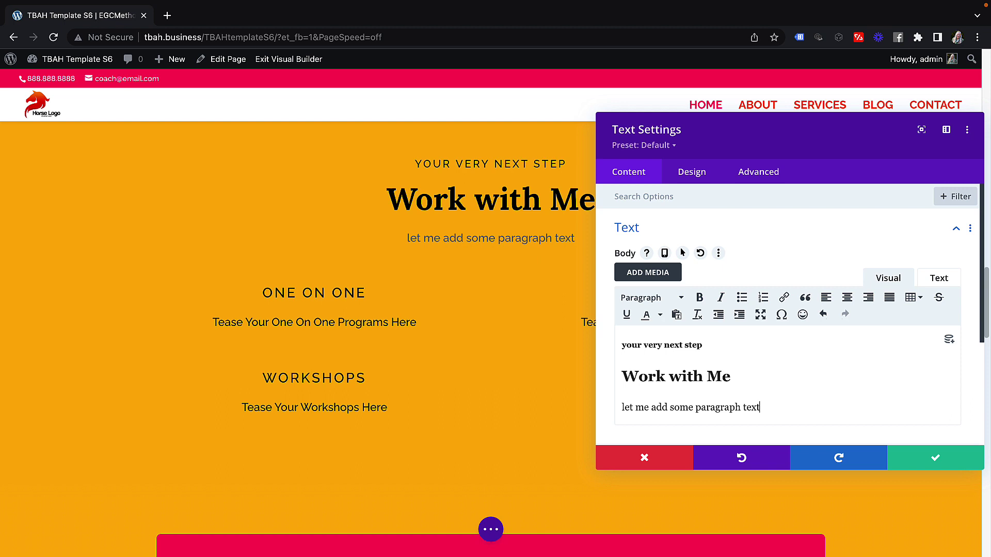
pyautogui.click(703, 177)
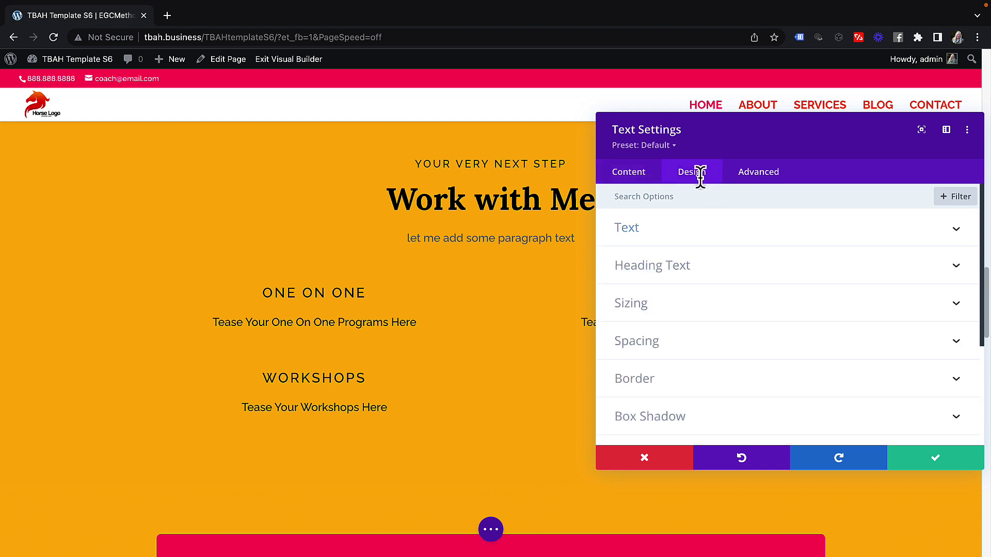
# Step: Expand the Design tab's Text group to reveal Text Font, Weight and Style
pyautogui.click(640, 235)
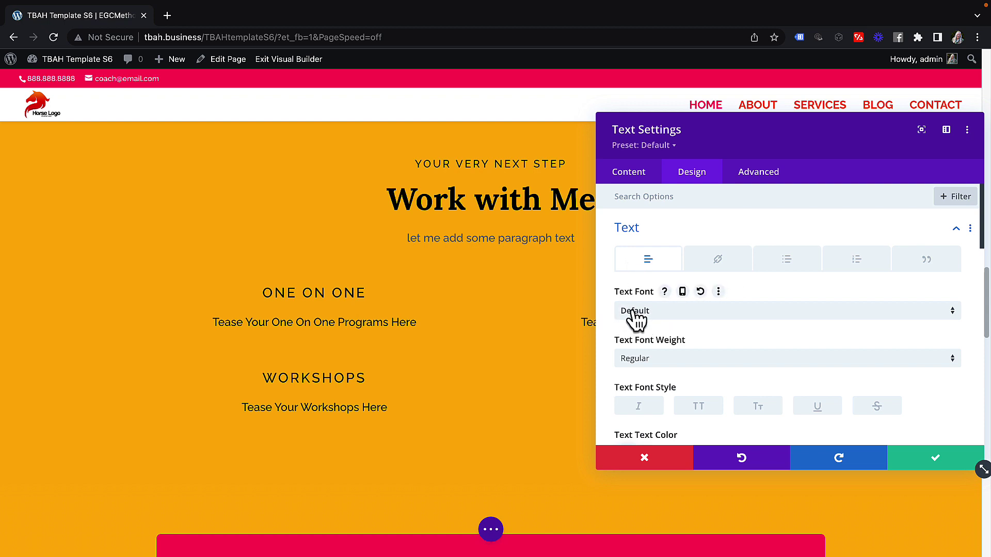
# Step: Try ABeeZee and Actor as the body text font, then settle on Aguafina Script
pyautogui.click(633, 308)
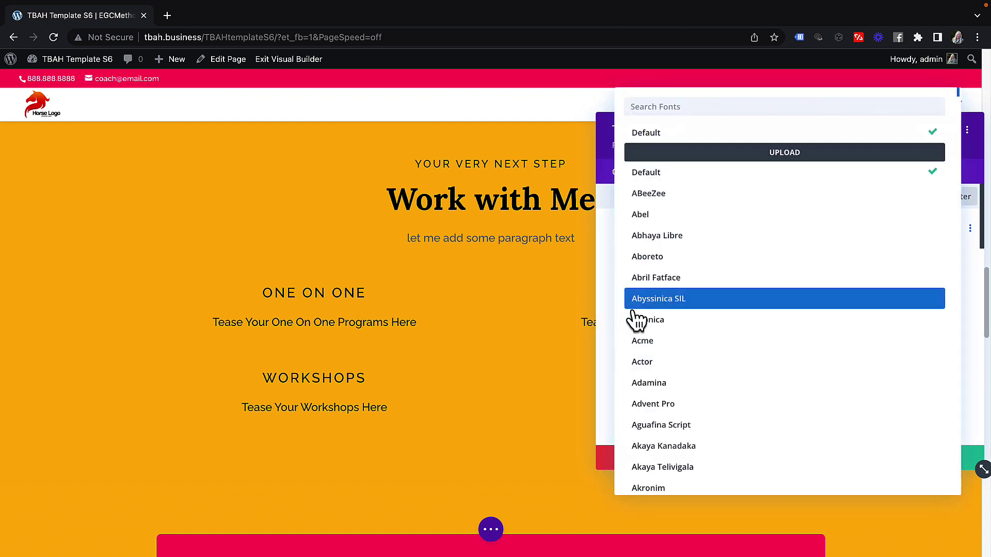
pyautogui.click(666, 194)
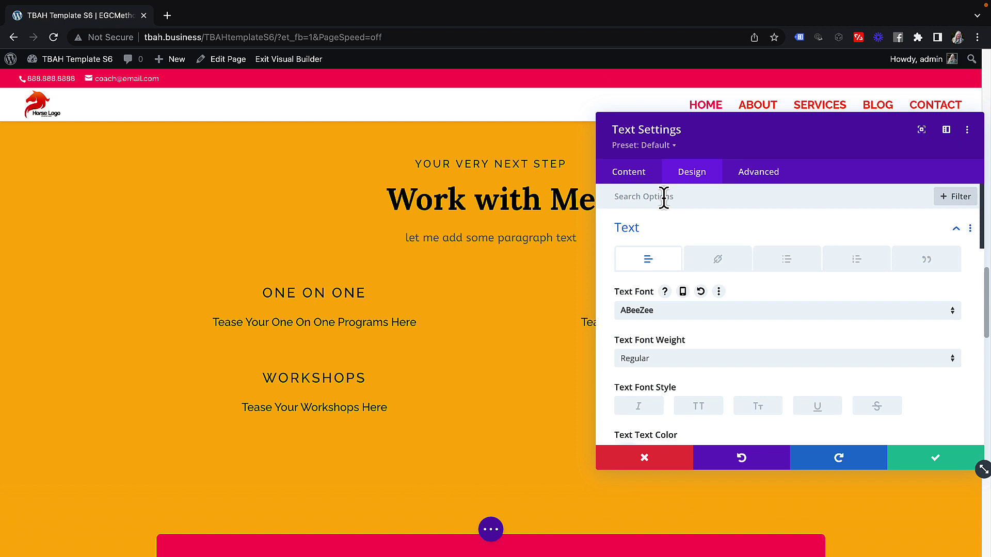
pyautogui.click(640, 315)
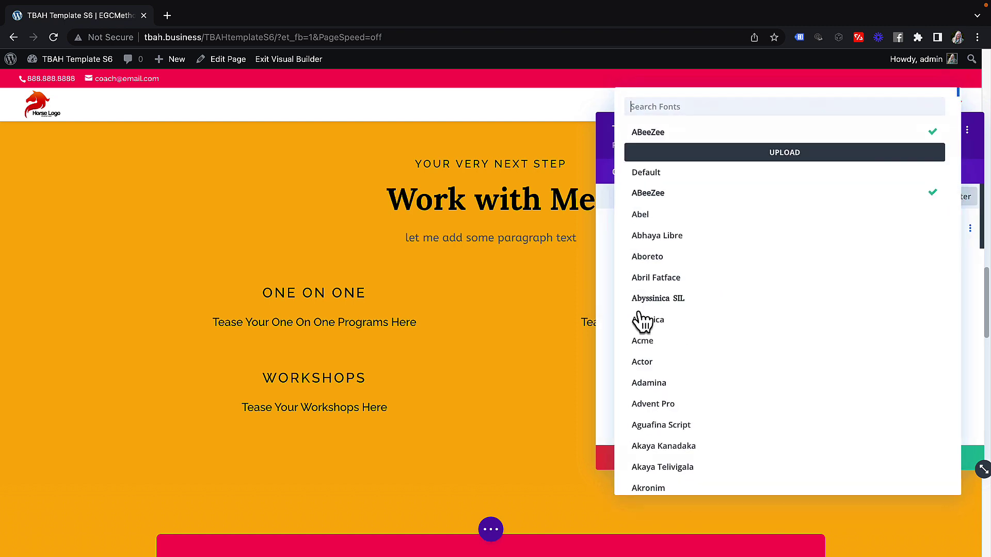
pyautogui.click(645, 367)
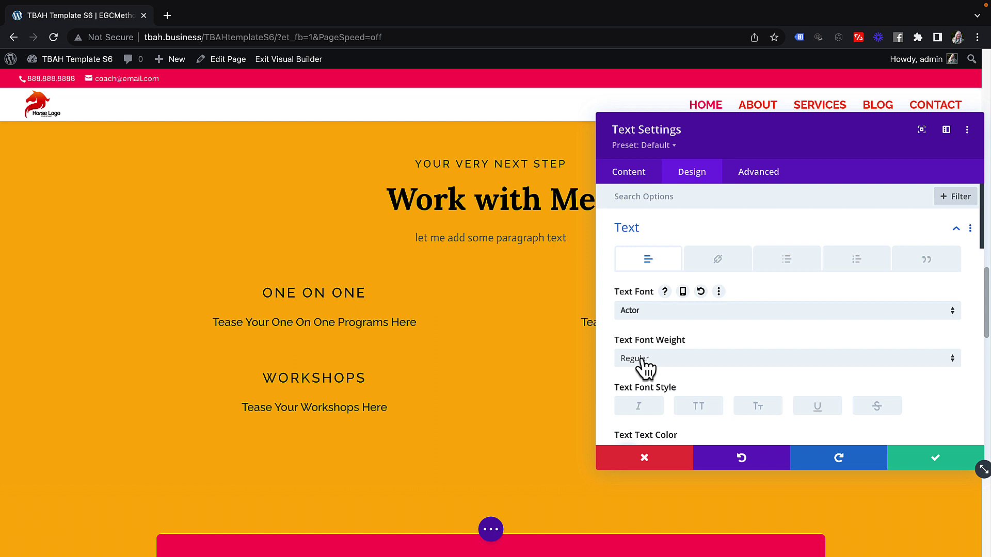
pyautogui.click(647, 315)
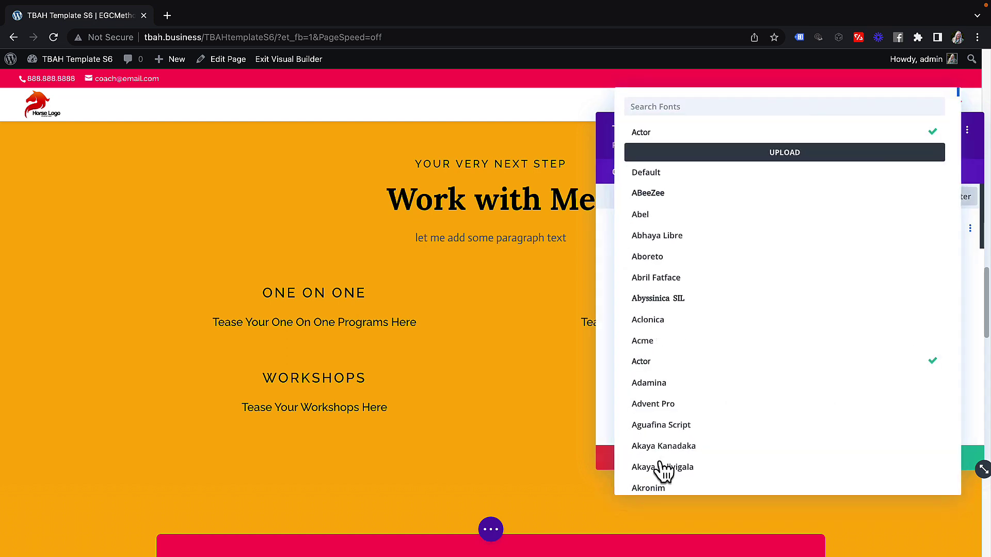
pyautogui.click(648, 419)
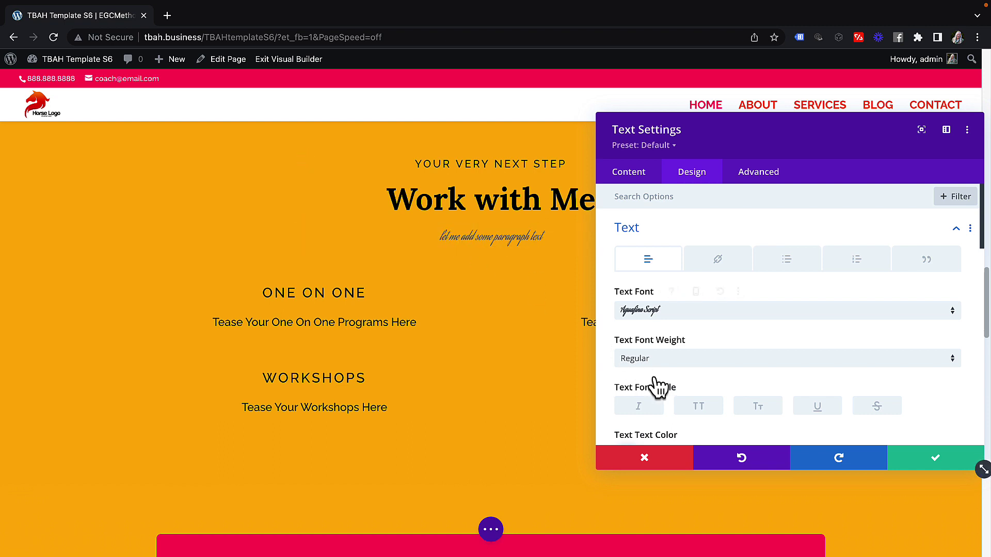
pyautogui.scroll(-1, 668, 390)
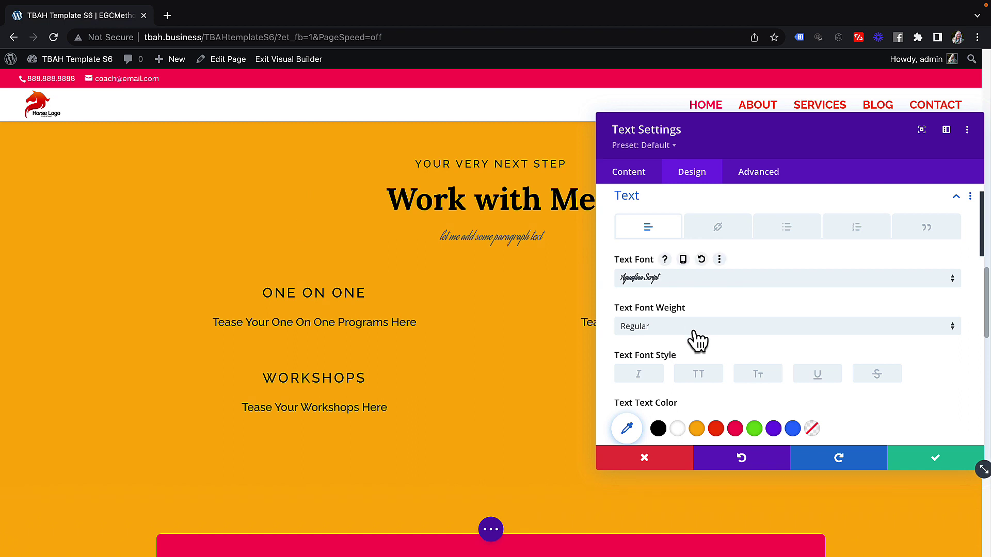
pyautogui.scroll(-5, 697, 341)
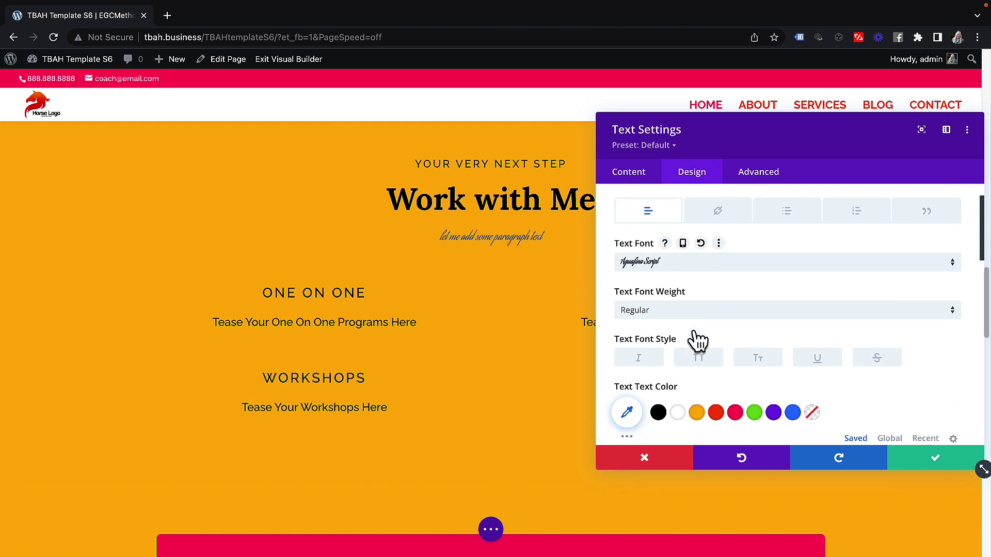
pyautogui.scroll(-5, 697, 340)
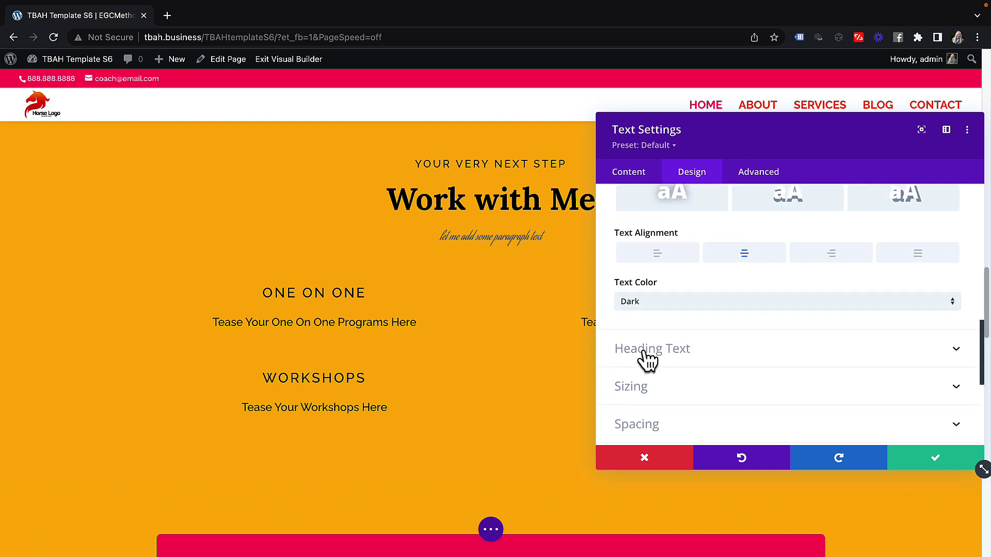
# Step: Check the heading levels of the 'your very next step' and Work with Me lines
pyautogui.click(624, 173)
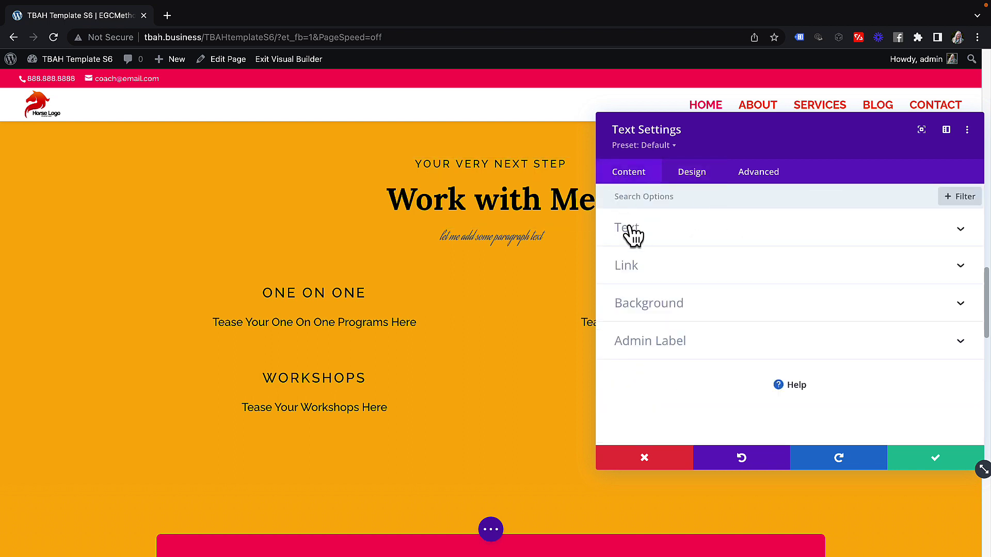
pyautogui.click(632, 230)
pyautogui.click(652, 343)
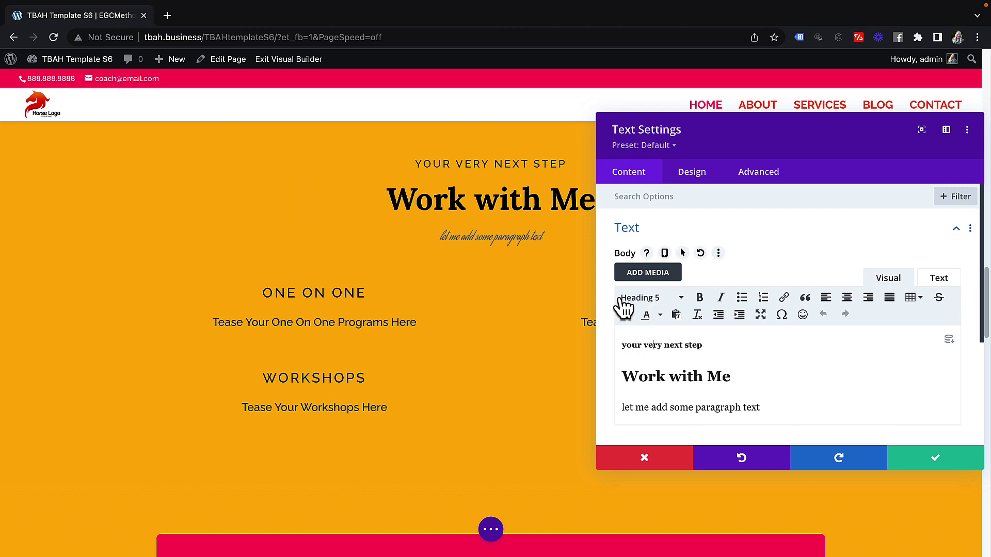
pyautogui.click(647, 376)
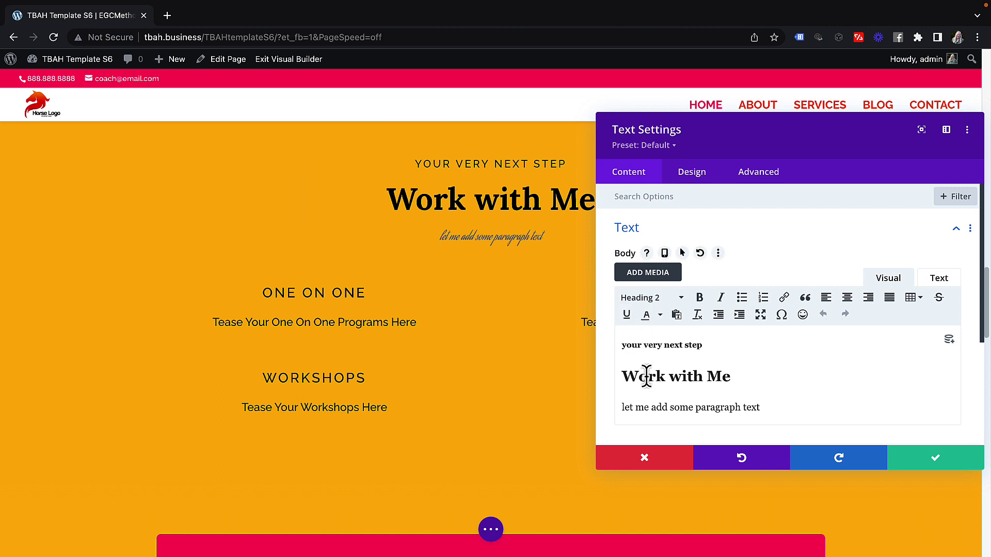
# Step: Review the Heading Text fonts: Lora for Heading 2 and Raleway for Heading 5
pyautogui.click(691, 176)
pyautogui.click(663, 275)
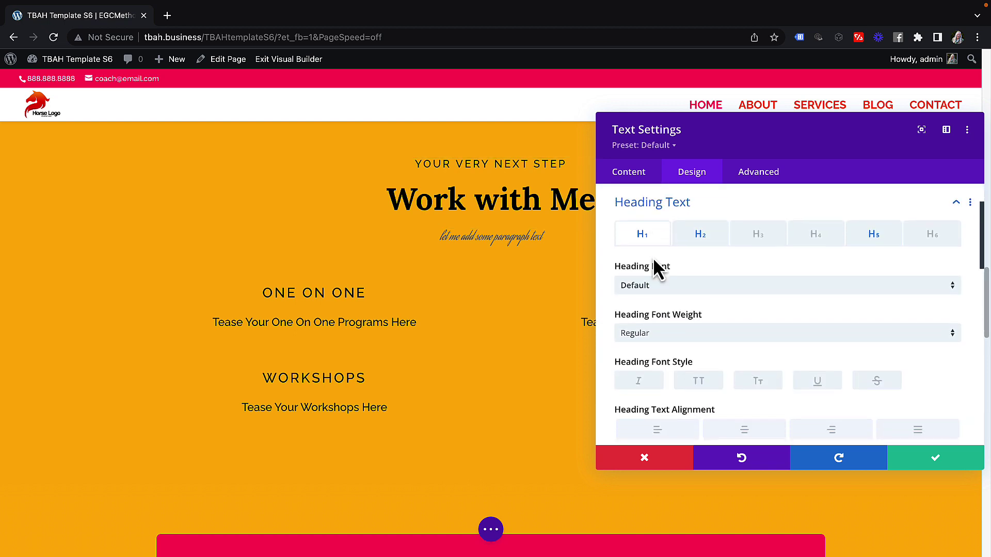
pyautogui.click(698, 241)
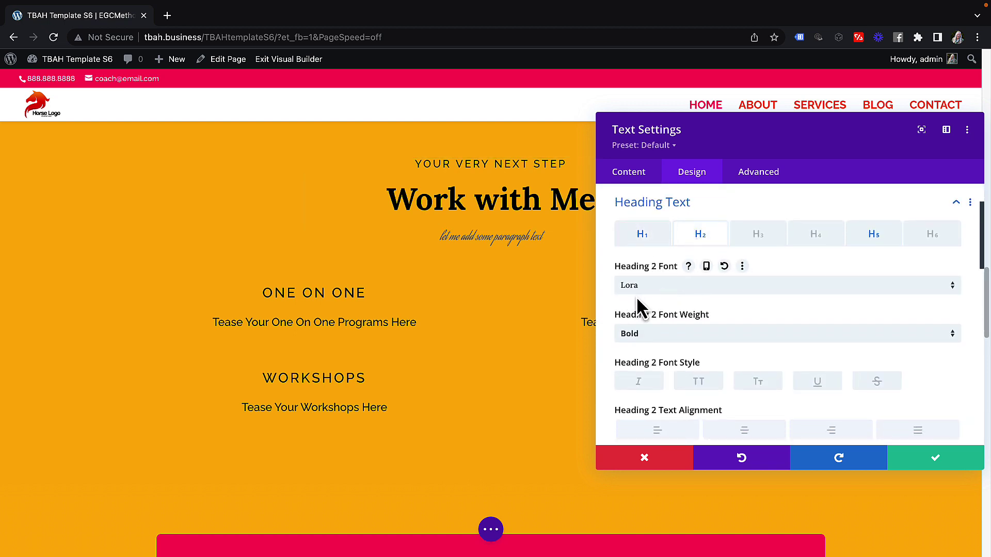
pyautogui.click(625, 285)
pyautogui.click(875, 243)
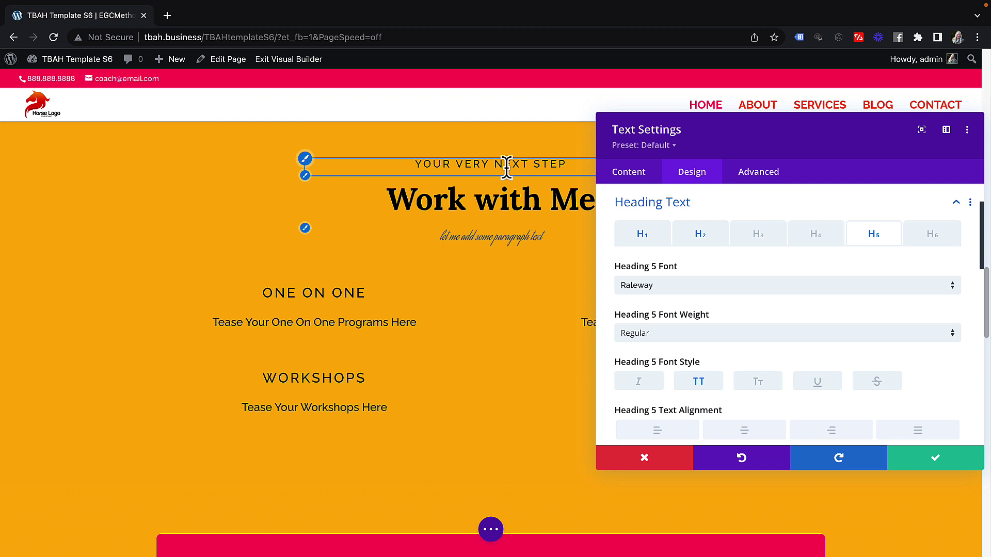
# Step: Reset both the Heading 5 and Heading 2 fonts to Default and save the module
pyautogui.click(641, 290)
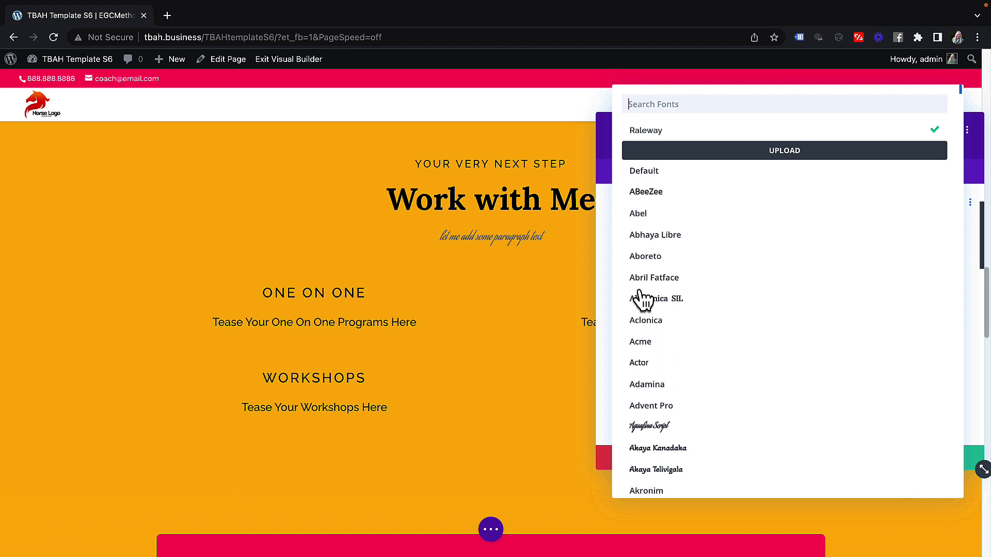
pyautogui.click(645, 175)
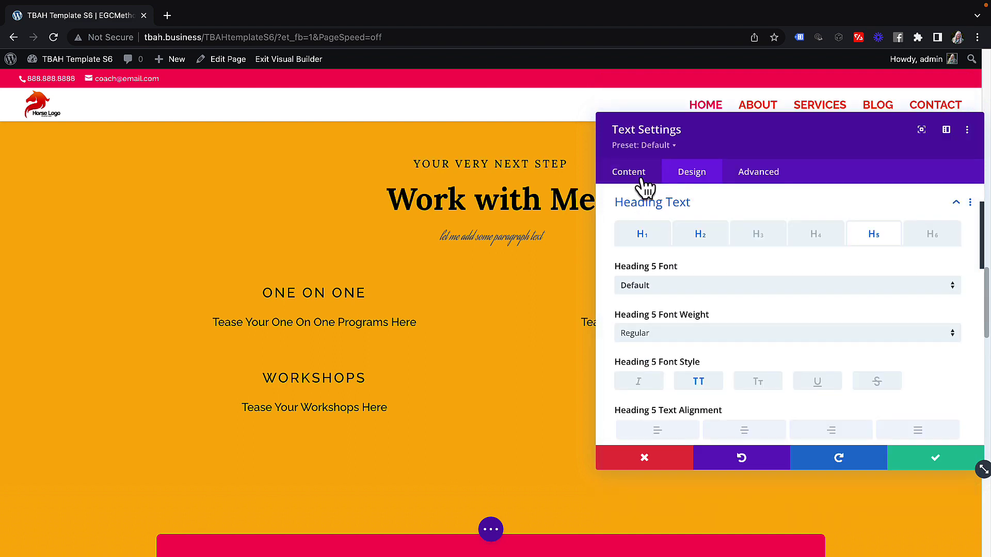
pyautogui.click(697, 245)
pyautogui.click(655, 288)
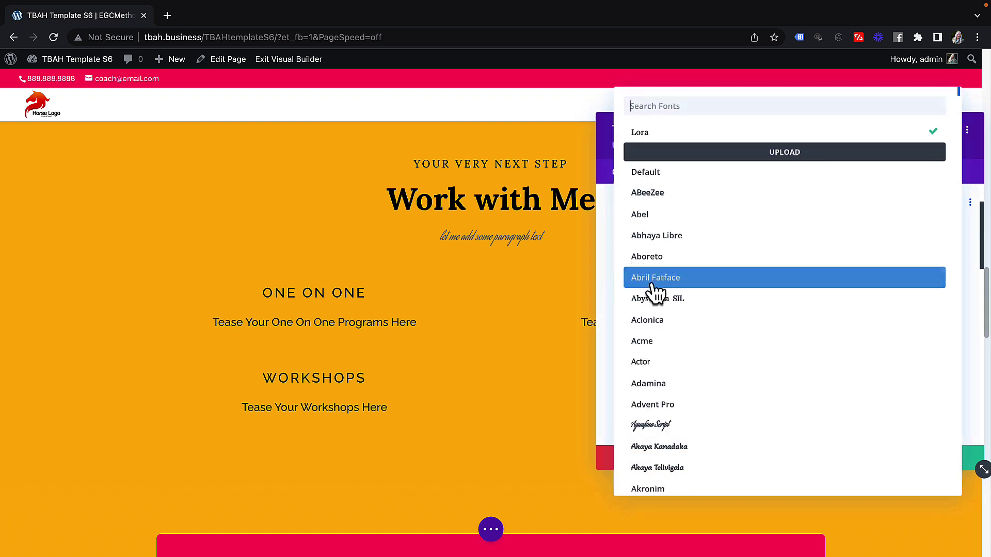
pyautogui.click(642, 173)
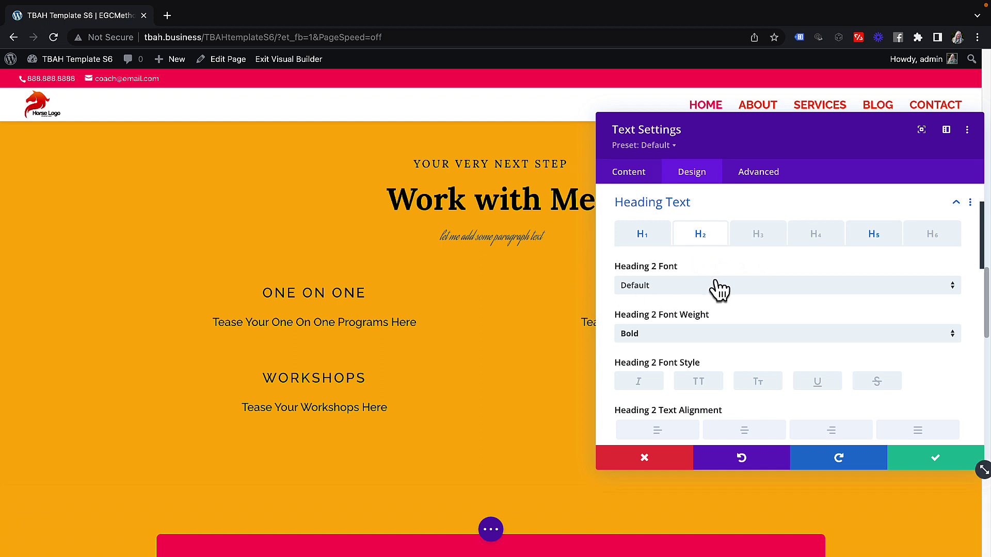
pyautogui.click(934, 462)
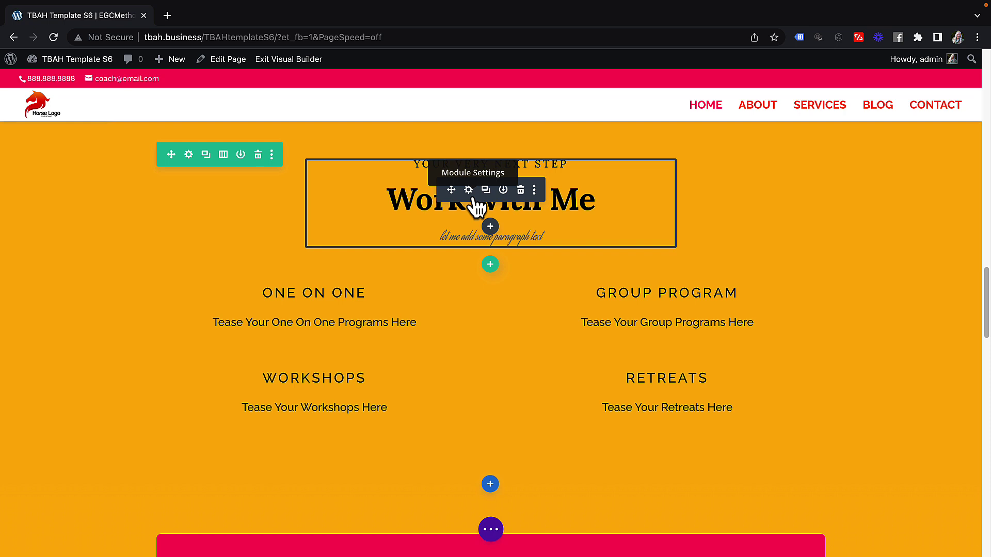
# Step: Save the page from the bottom settings bar, then reach the Theme Customizer via the admin bar
pyautogui.click(492, 532)
pyautogui.click(946, 531)
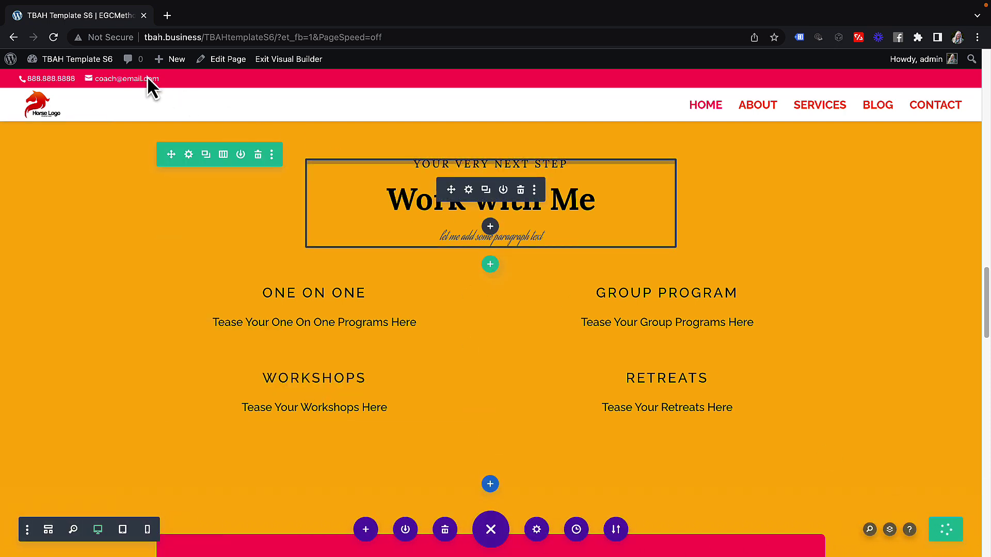
pyautogui.click(50, 60)
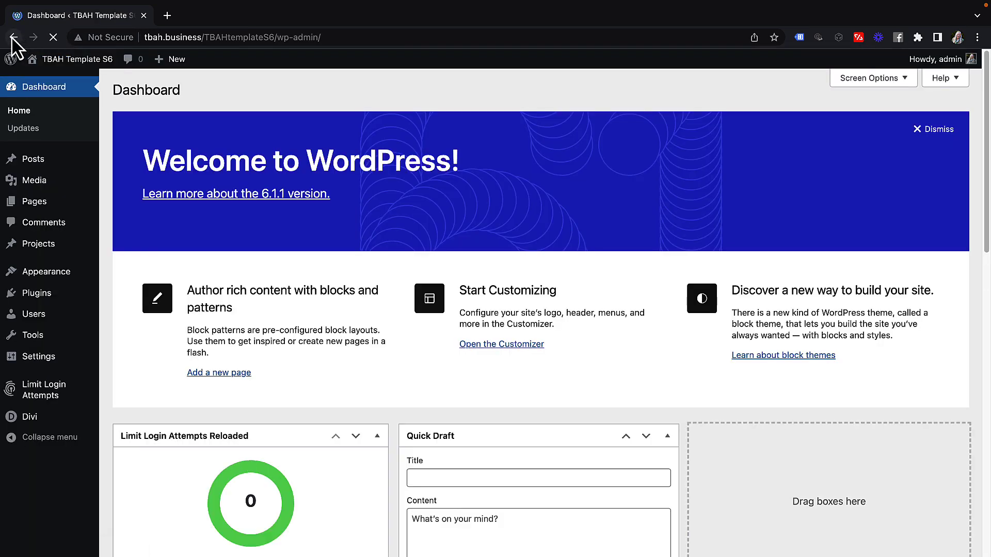
pyautogui.click(13, 37)
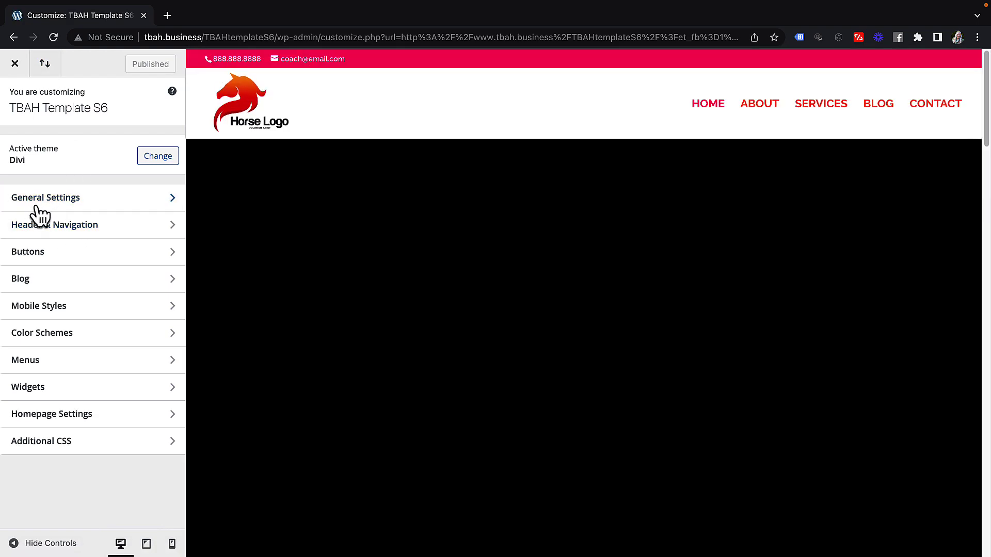
# Step: Open General Settings > Typography and scroll to the Lora header and Raleway body fonts
pyautogui.scroll(-15, 387, 274)
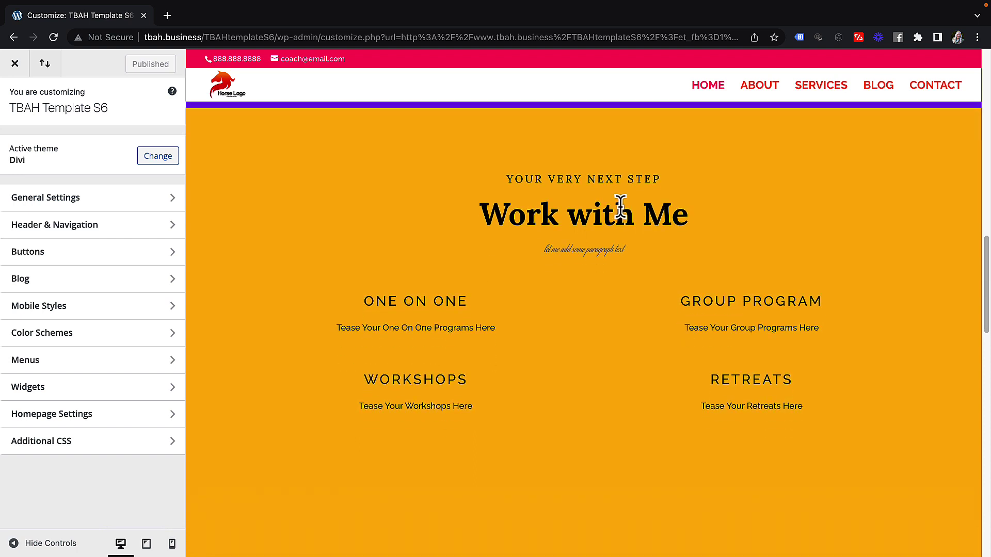
pyautogui.click(51, 205)
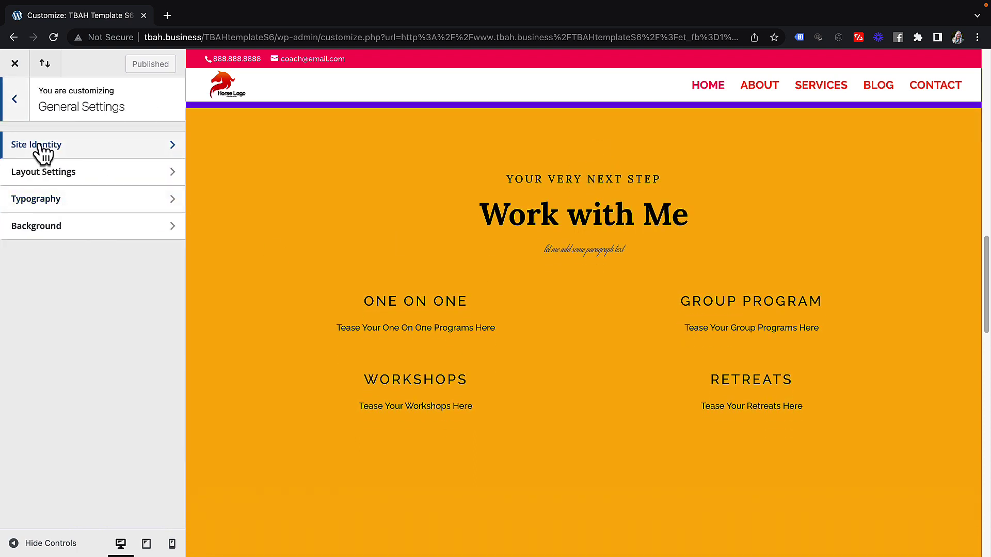
pyautogui.click(52, 205)
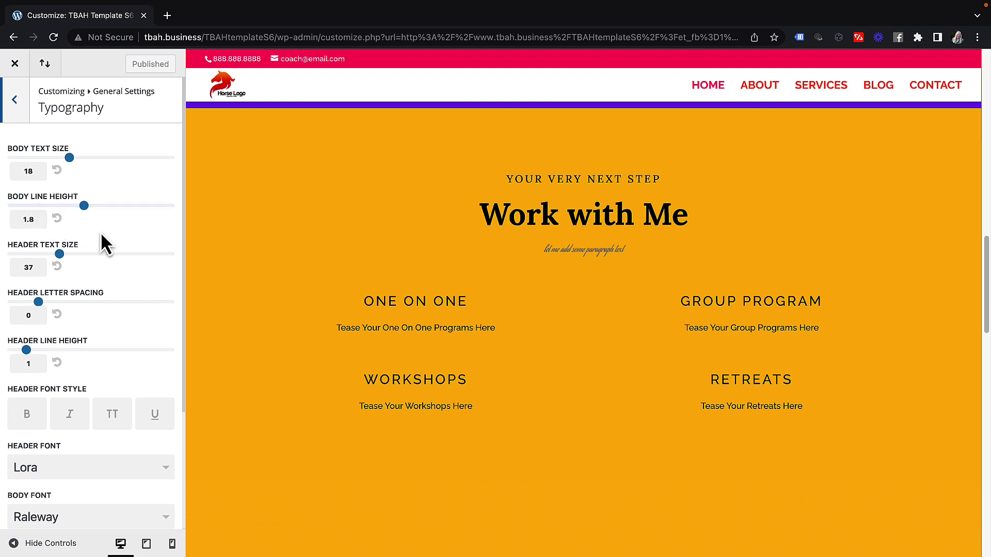
pyautogui.scroll(-4, 54, 290)
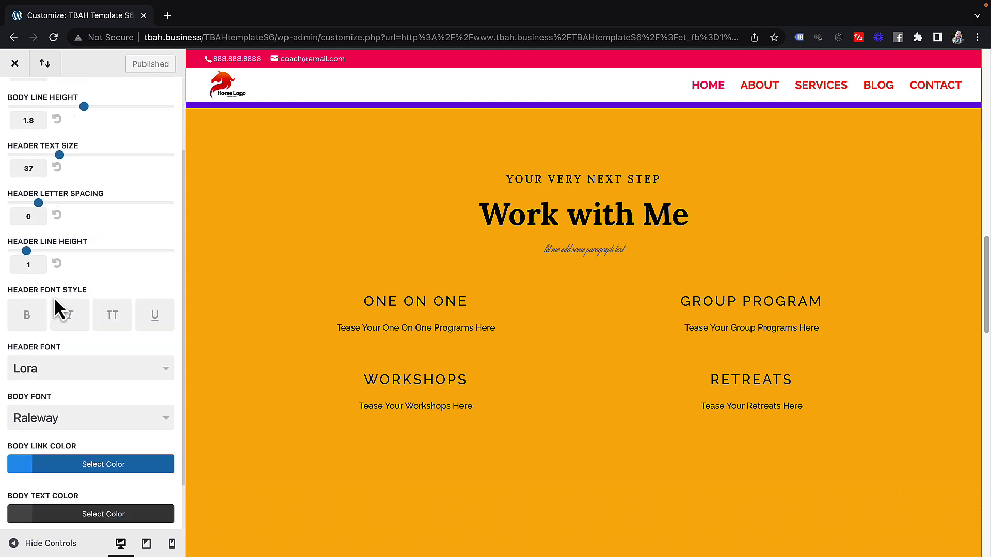
pyautogui.scroll(-2, 56, 300)
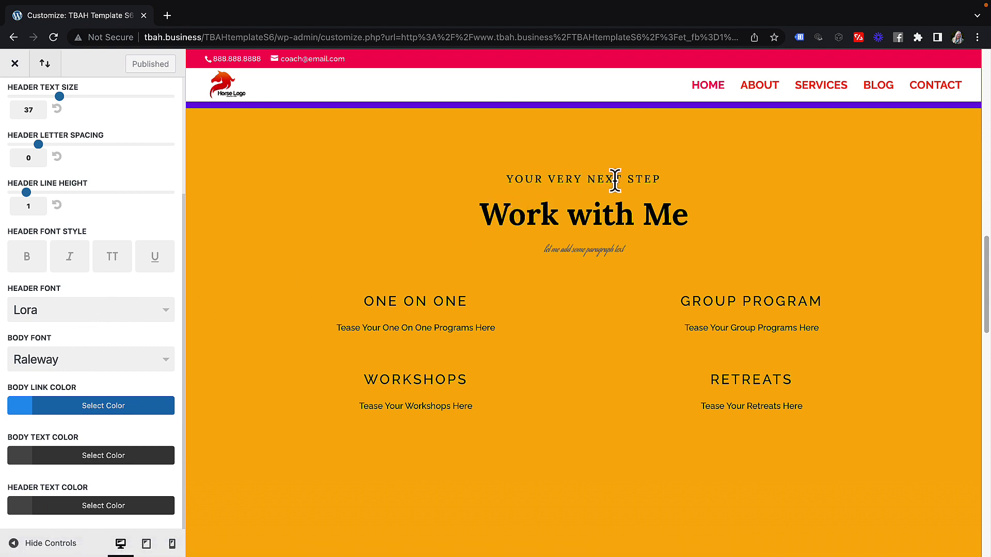
# Step: Change the global header font to Alex Brush
pyautogui.click(66, 321)
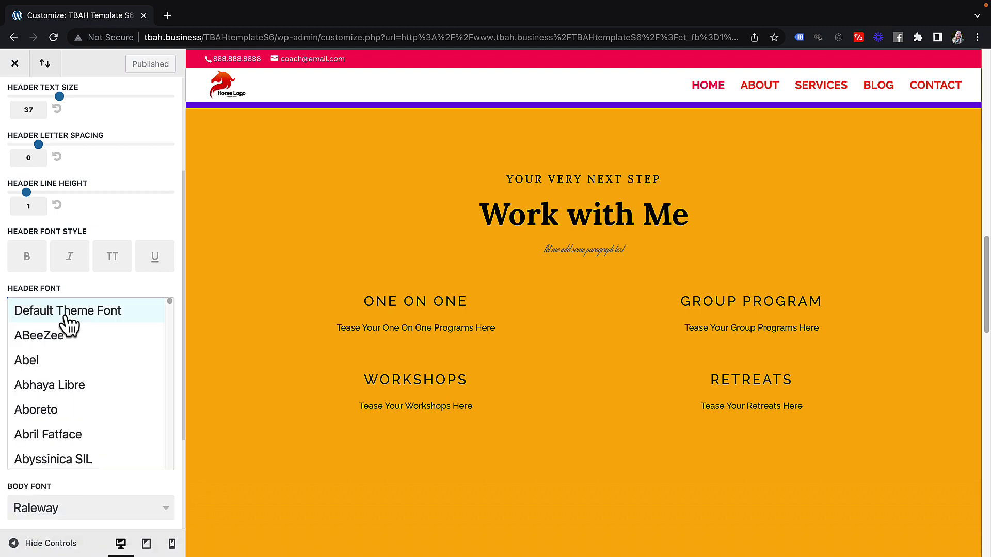
pyautogui.scroll(-2, 76, 413)
pyautogui.scroll(-15, 77, 426)
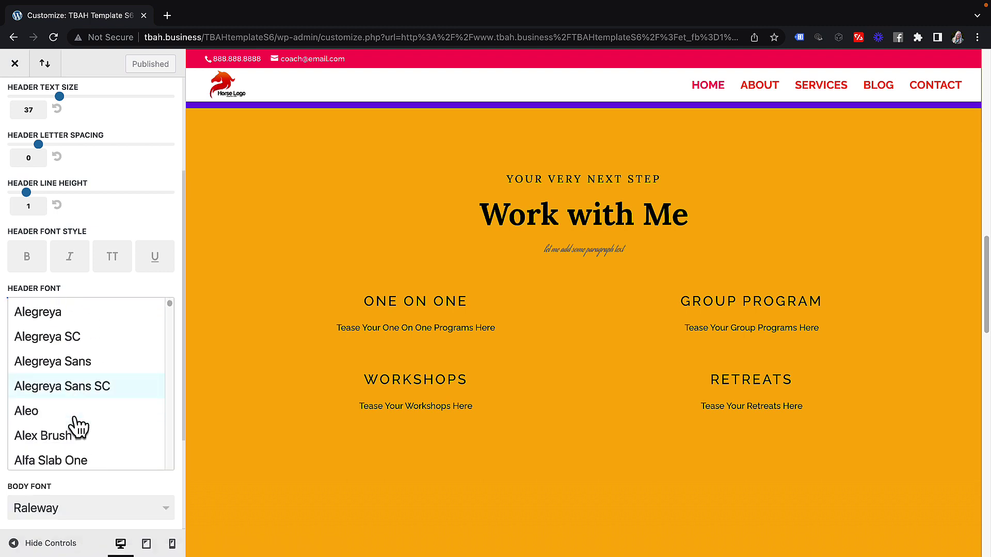
pyautogui.scroll(6, 58, 373)
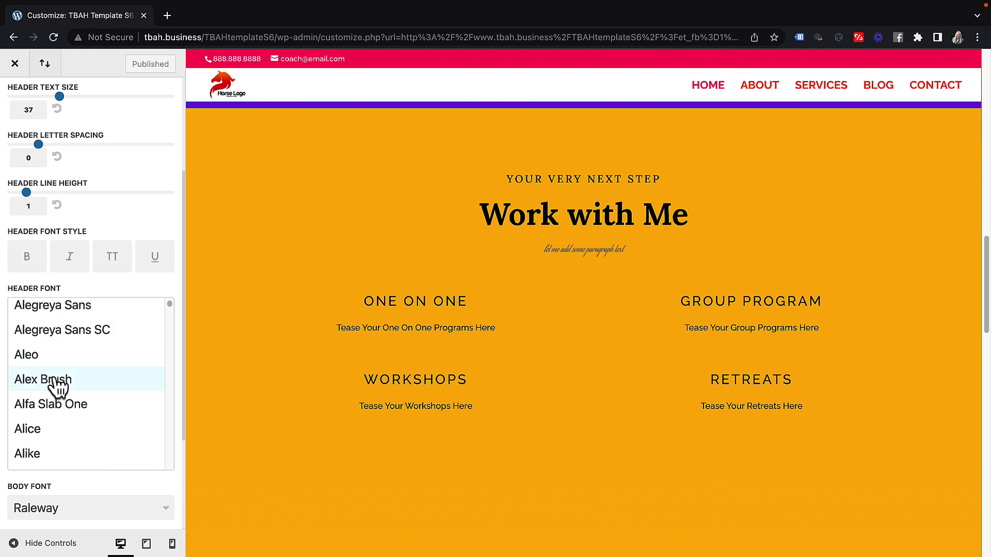
pyautogui.click(56, 380)
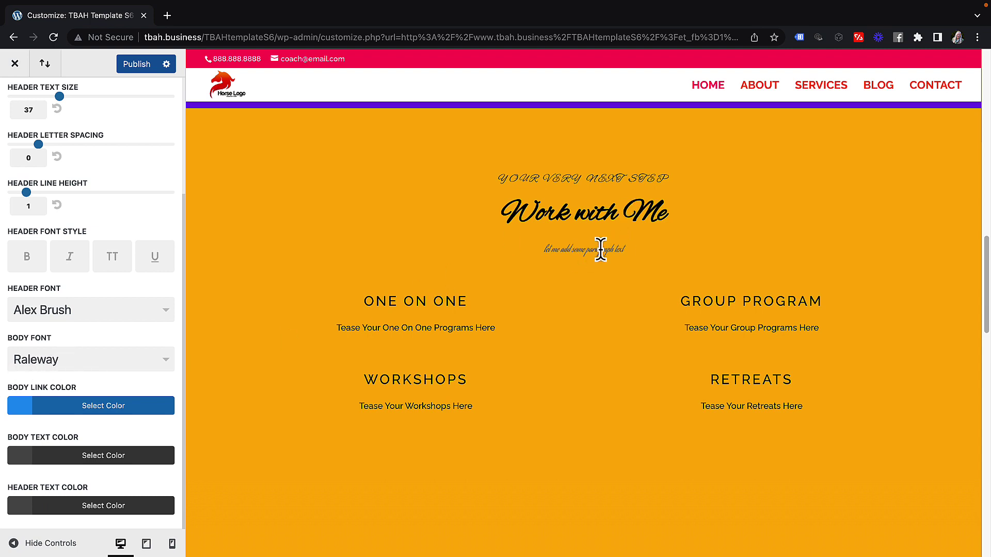
# Step: Highlight the paragraph and teaser text in the preview to compare it with the script headings
pyautogui.moveTo(603, 247); pyautogui.dragTo(536, 253)
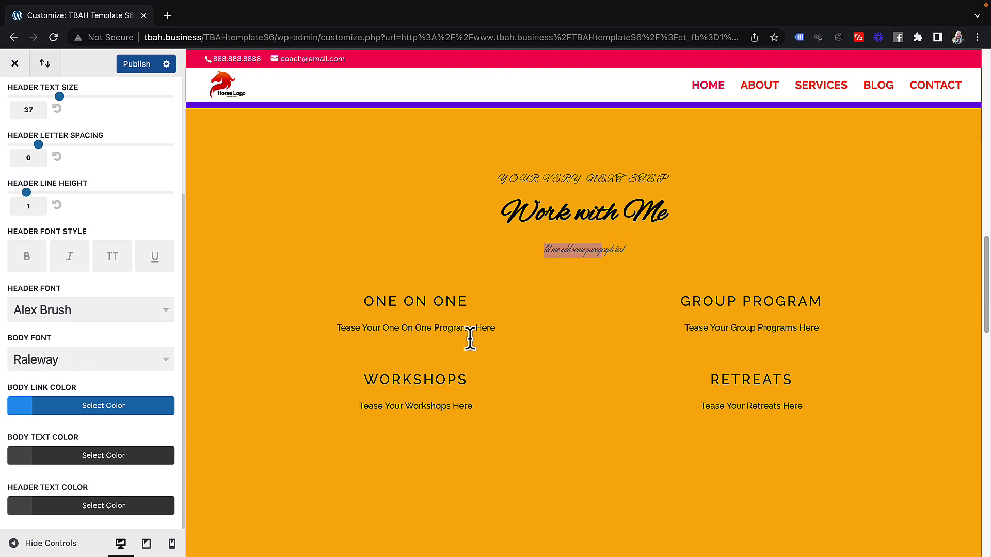
pyautogui.moveTo(473, 328); pyautogui.dragTo(387, 329)
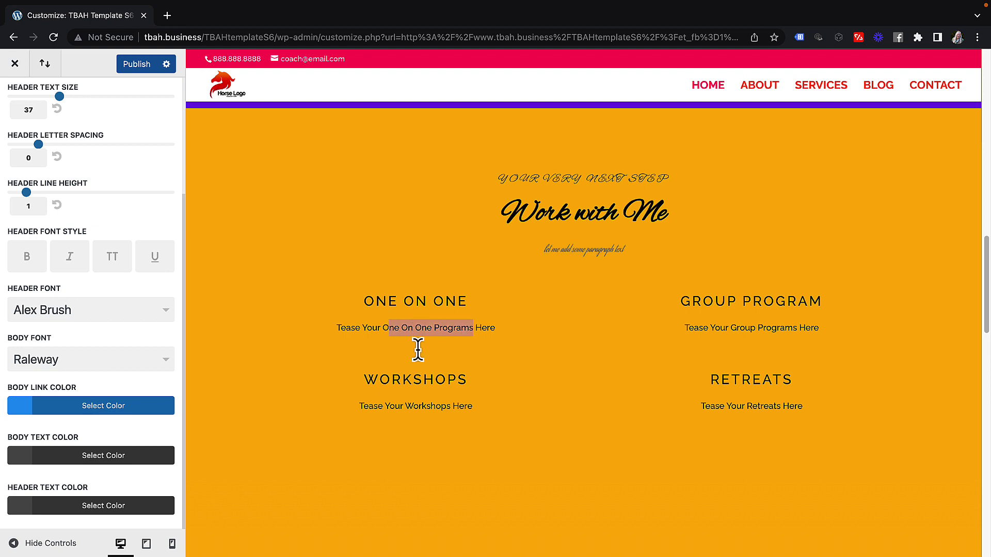
pyautogui.click(412, 401)
pyautogui.moveTo(415, 406); pyautogui.dragTo(403, 406)
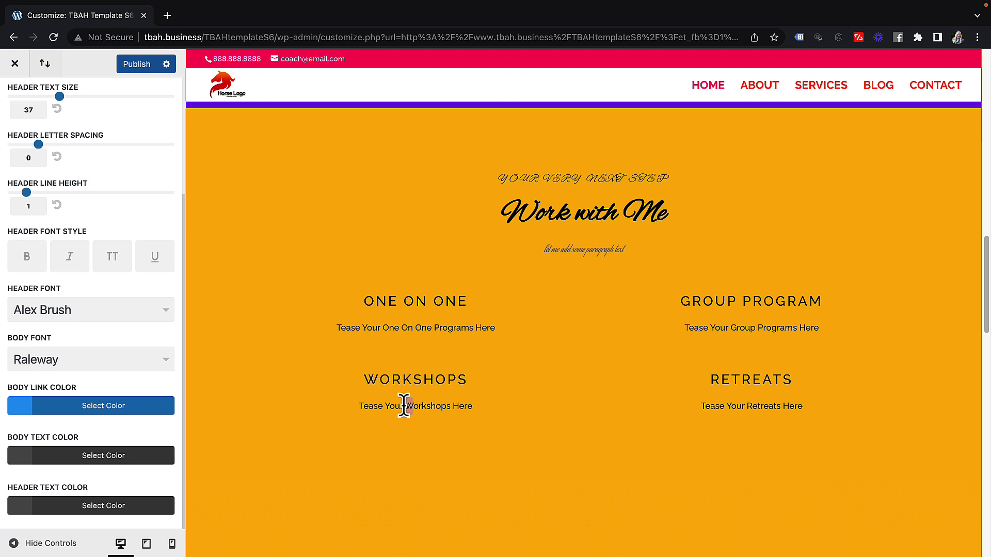
pyautogui.click(551, 247)
# Step: Scroll down the Header Font list and select Lora again
pyautogui.click(83, 316)
pyautogui.scroll(-5, 101, 436)
pyautogui.scroll(-15, 103, 438)
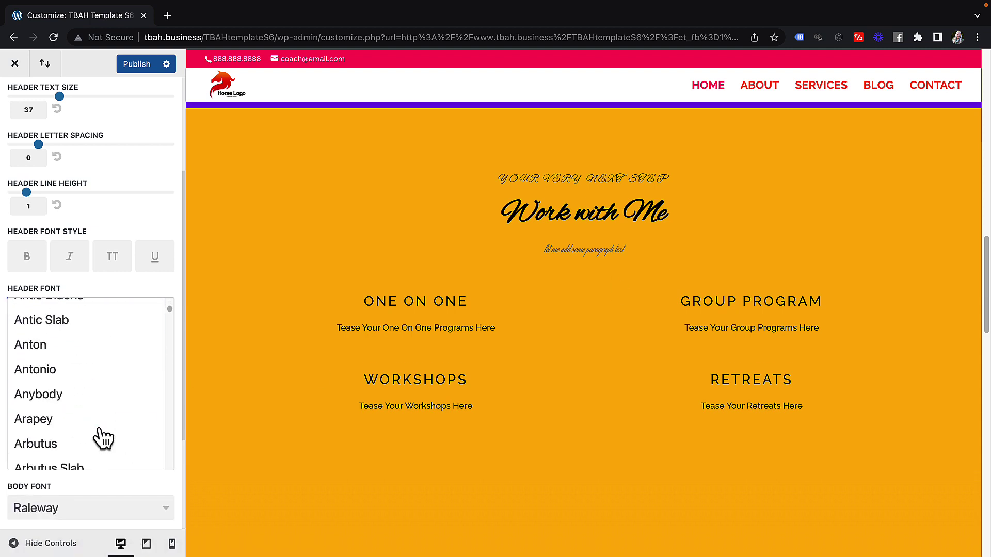
pyautogui.scroll(-15, 103, 438)
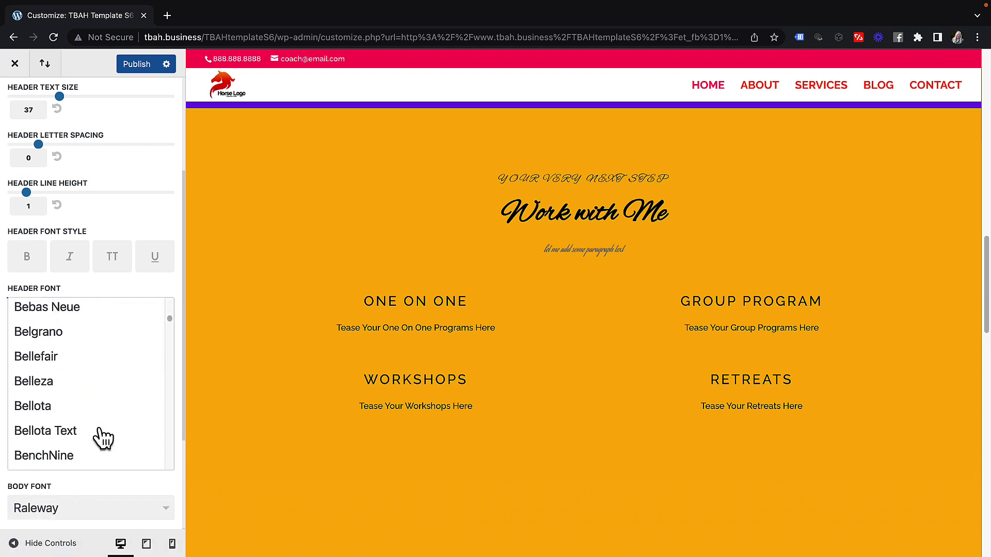
pyautogui.scroll(-15, 103, 438)
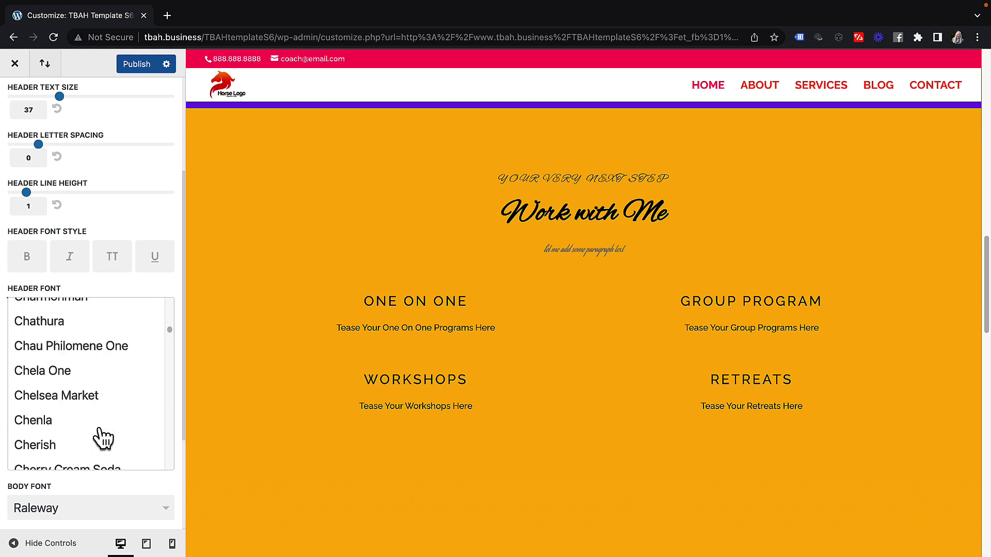
pyautogui.scroll(-15, 103, 438)
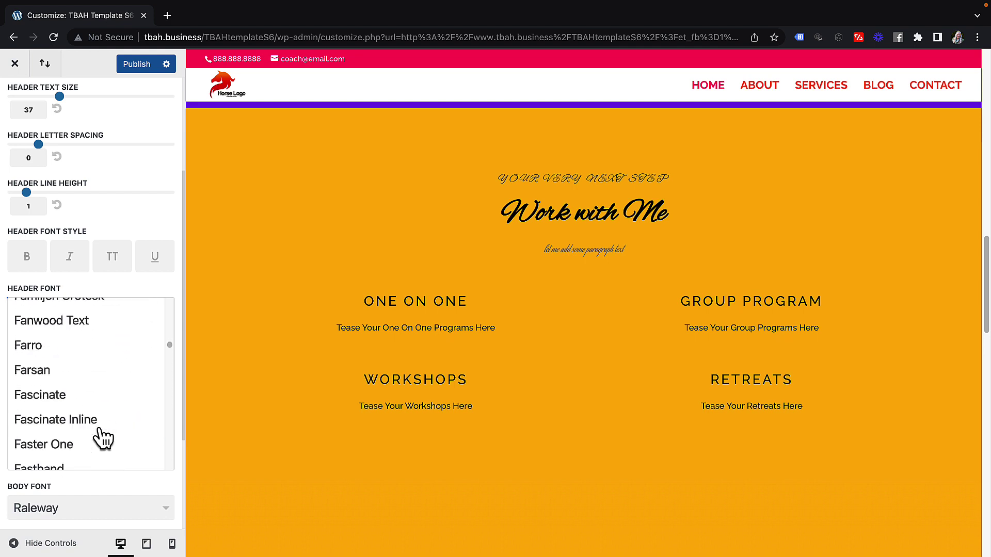
pyautogui.scroll(-15, 103, 438)
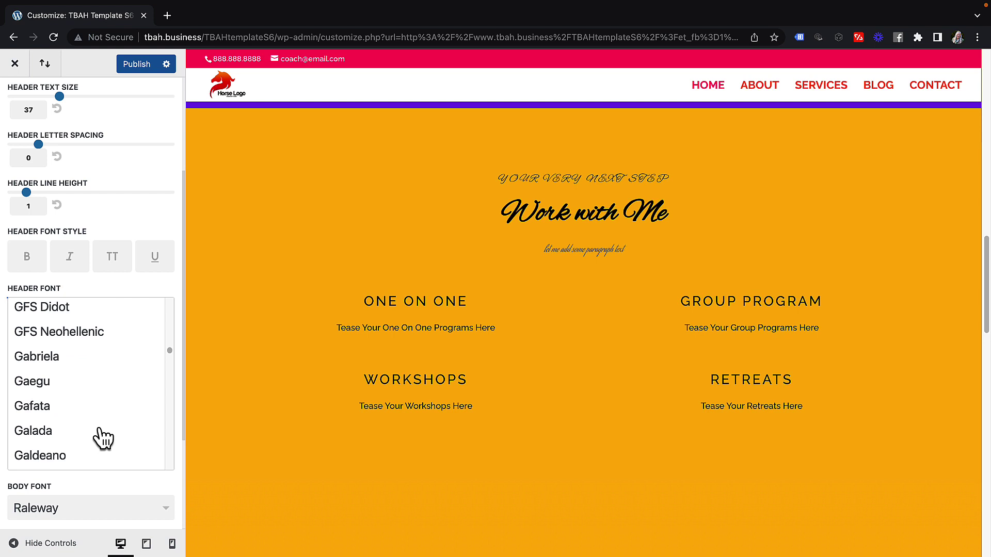
pyautogui.scroll(-10, 103, 438)
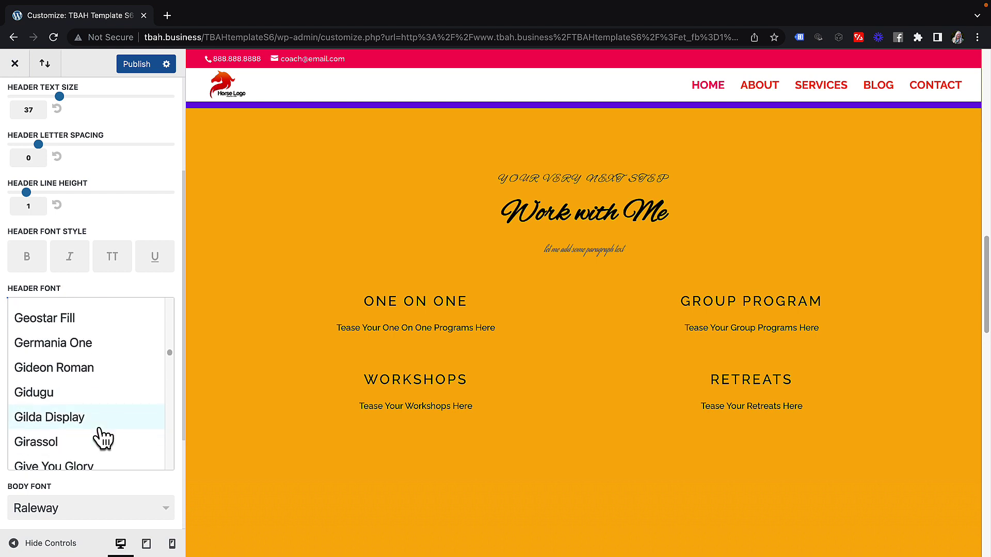
pyautogui.scroll(-15, 103, 438)
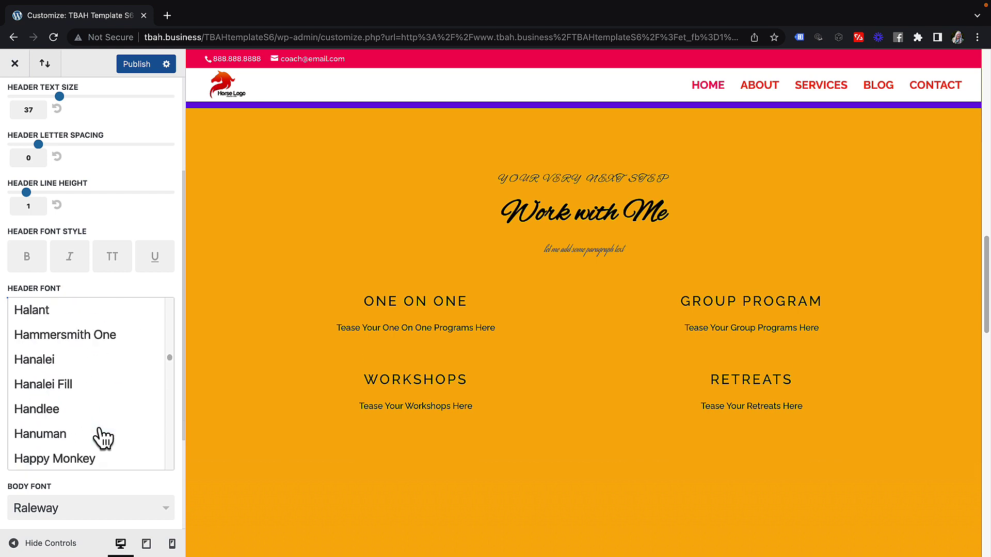
pyautogui.scroll(-5, 103, 438)
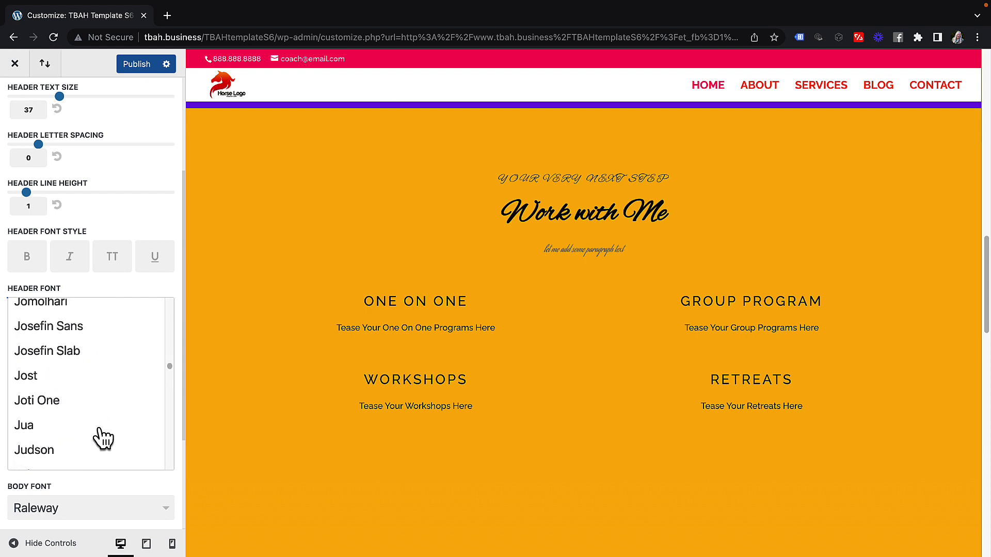
pyautogui.scroll(-15, 103, 438)
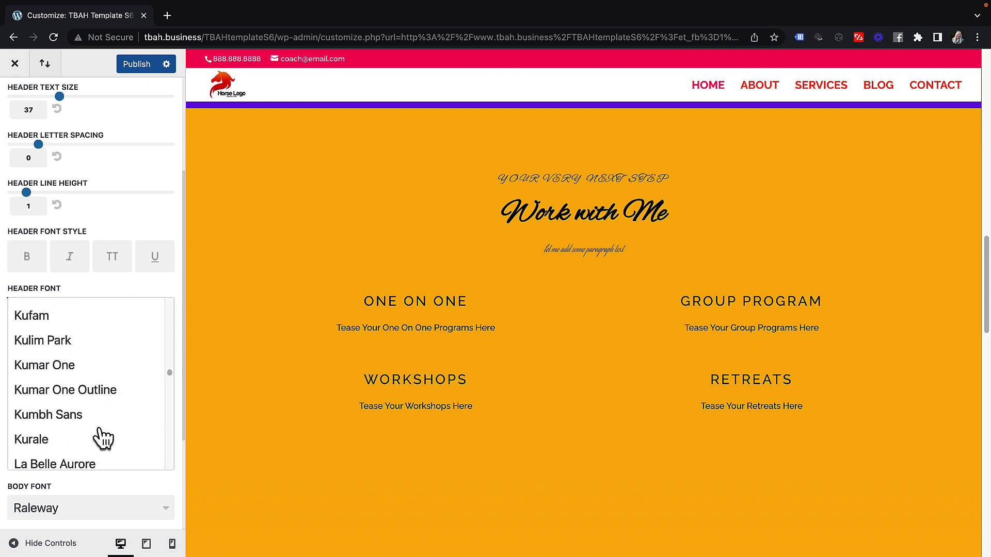
pyautogui.scroll(-15, 103, 438)
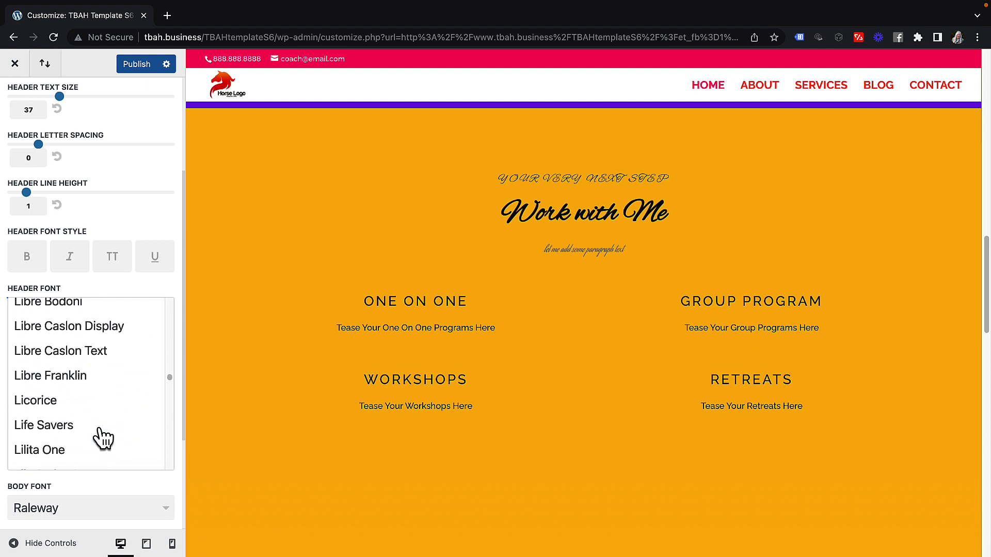
pyautogui.scroll(-10, 102, 438)
pyautogui.scroll(5, 103, 438)
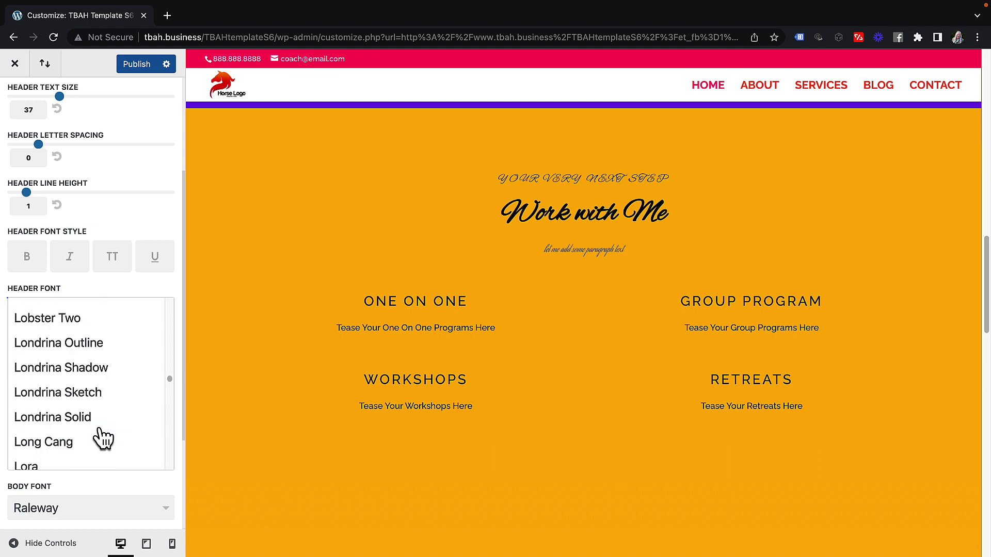
pyautogui.scroll(-1, 99, 437)
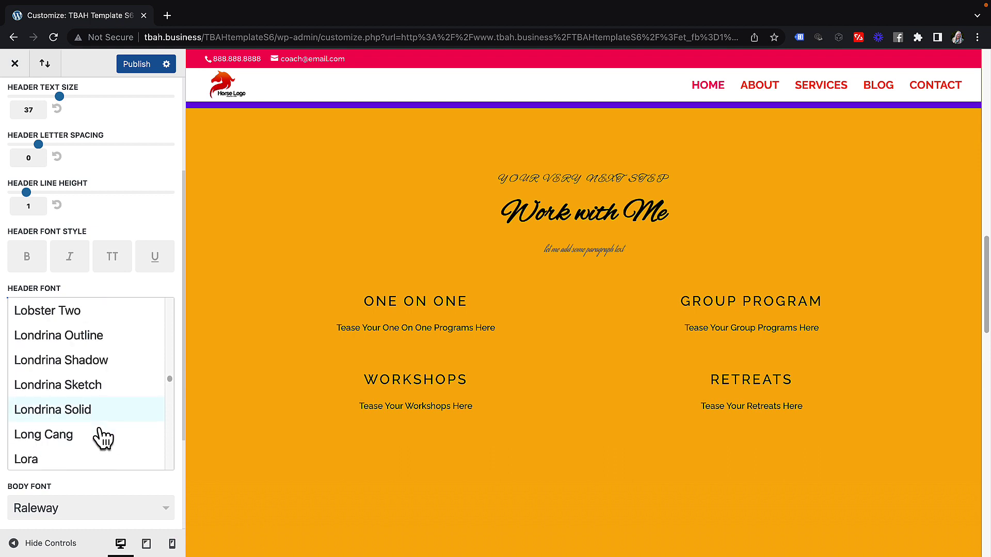
pyautogui.click(20, 457)
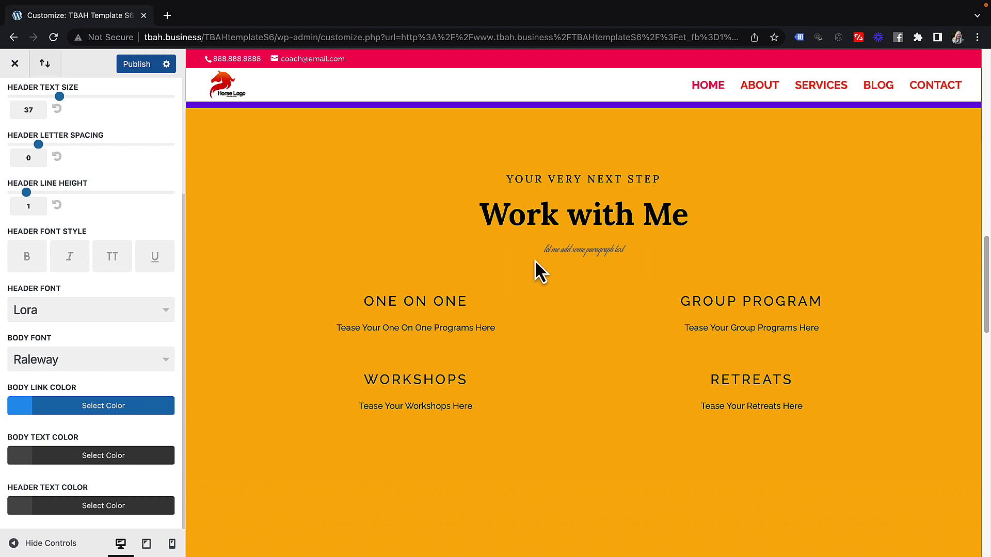
# Step: Close the Theme Customizer without publishing, confirming the trial font changes are discarded
pyautogui.click(15, 64)
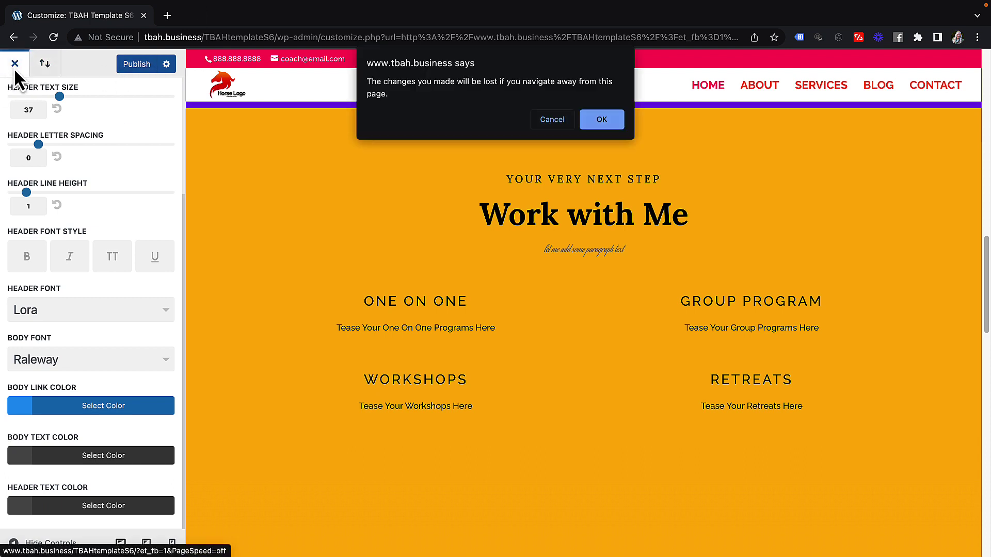
pyautogui.click(602, 119)
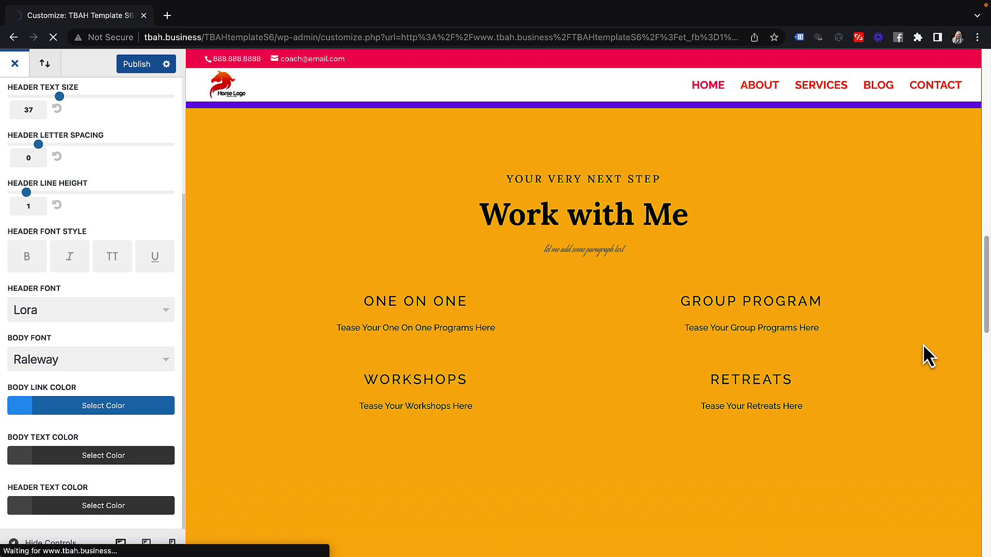